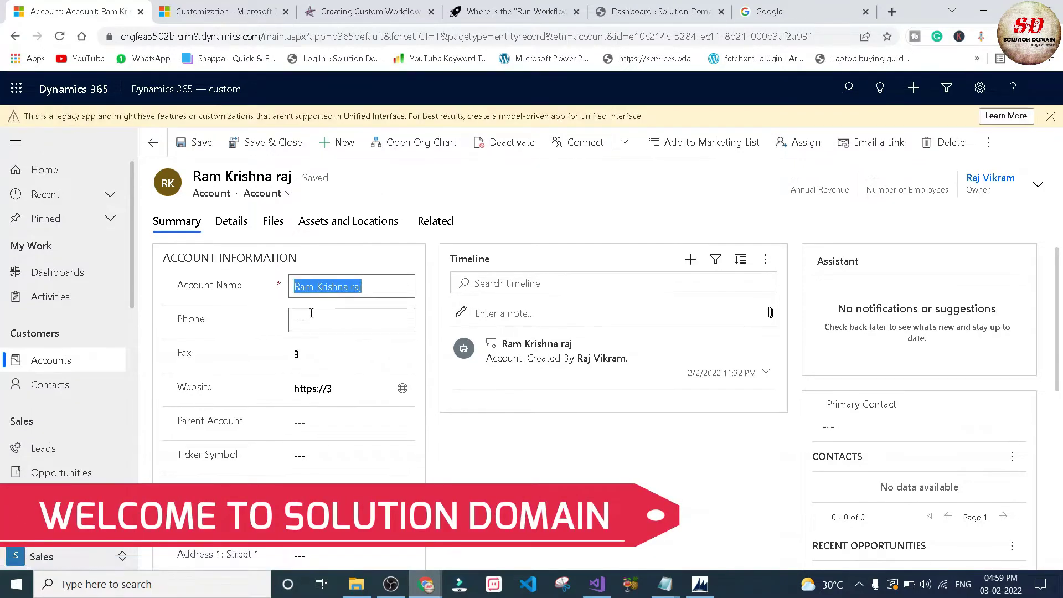
Replace the account's multi-word Account Name with a single word and save the record.
click(391, 352)
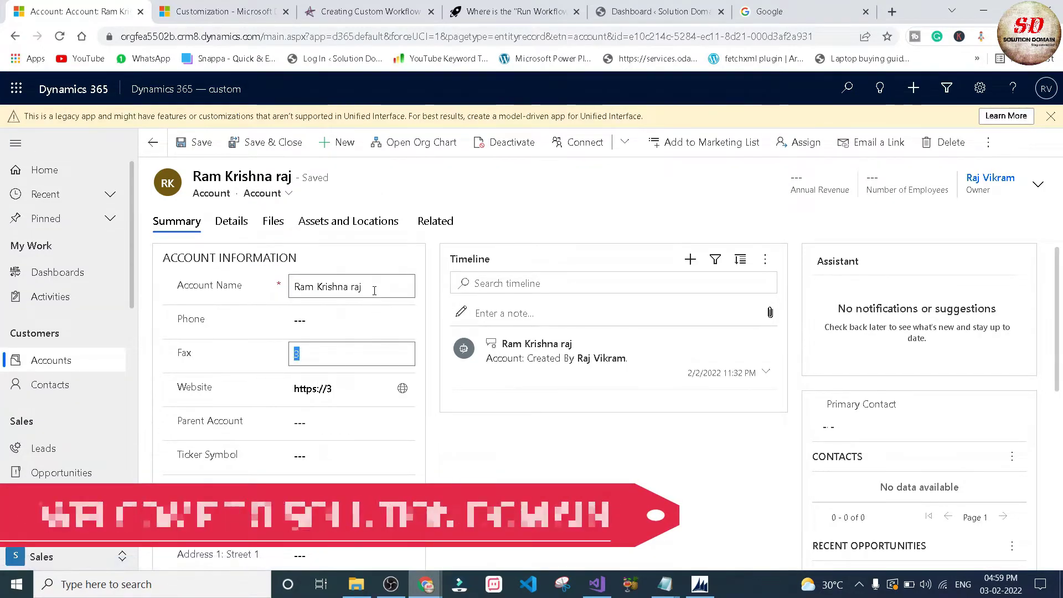
drag(374, 289, 298, 289)
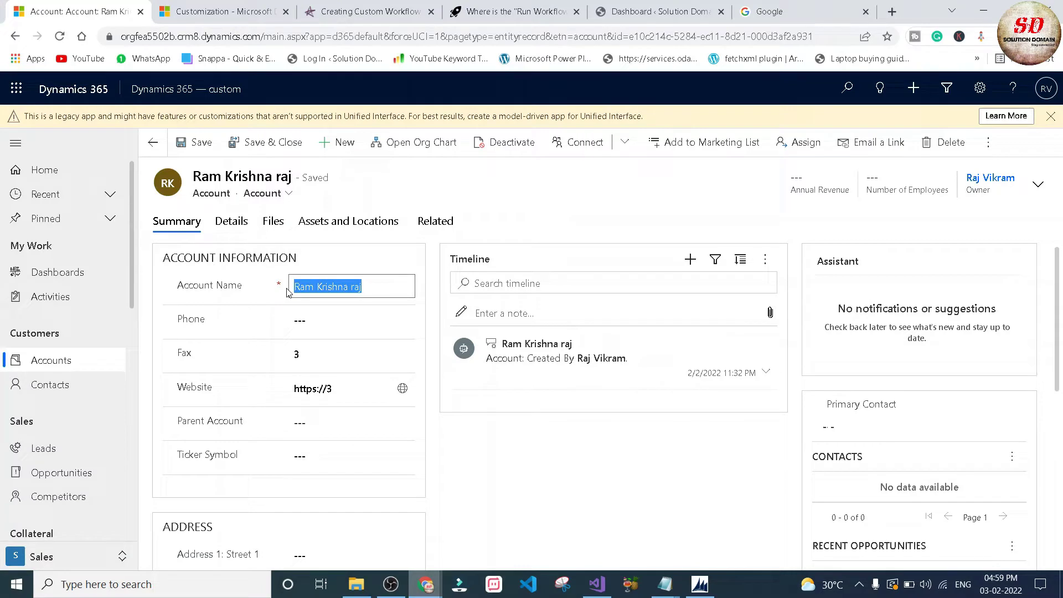
key(BackSpace)
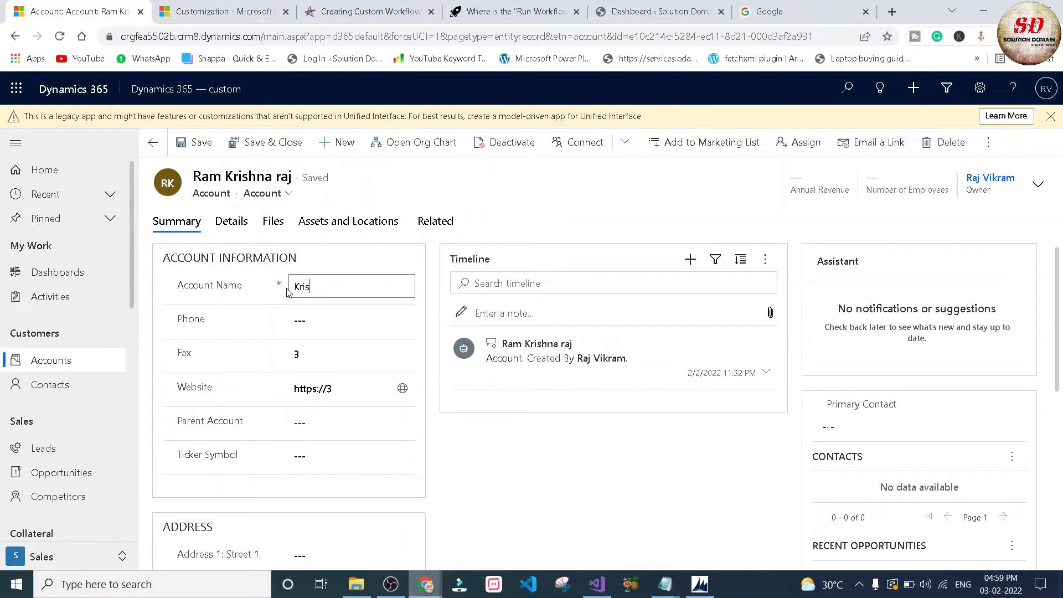
double_click(299, 288)
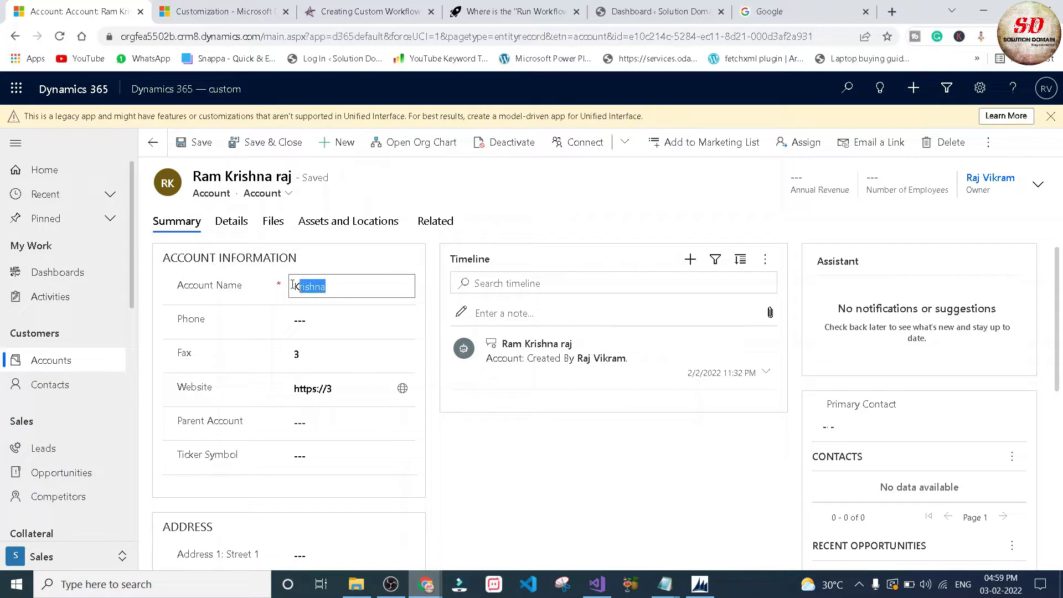
click(201, 143)
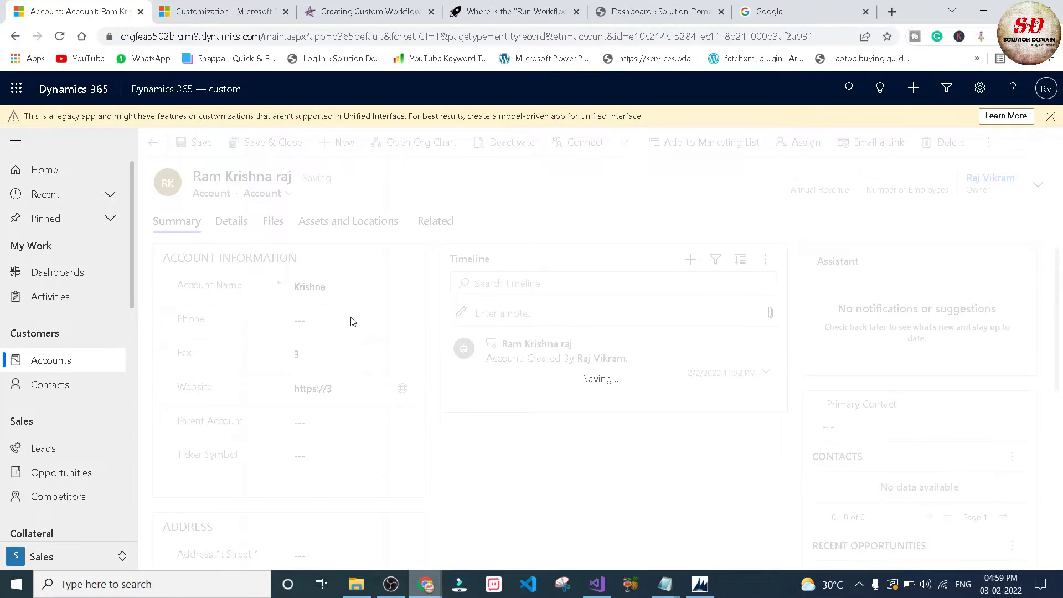
drag(351, 352, 291, 345)
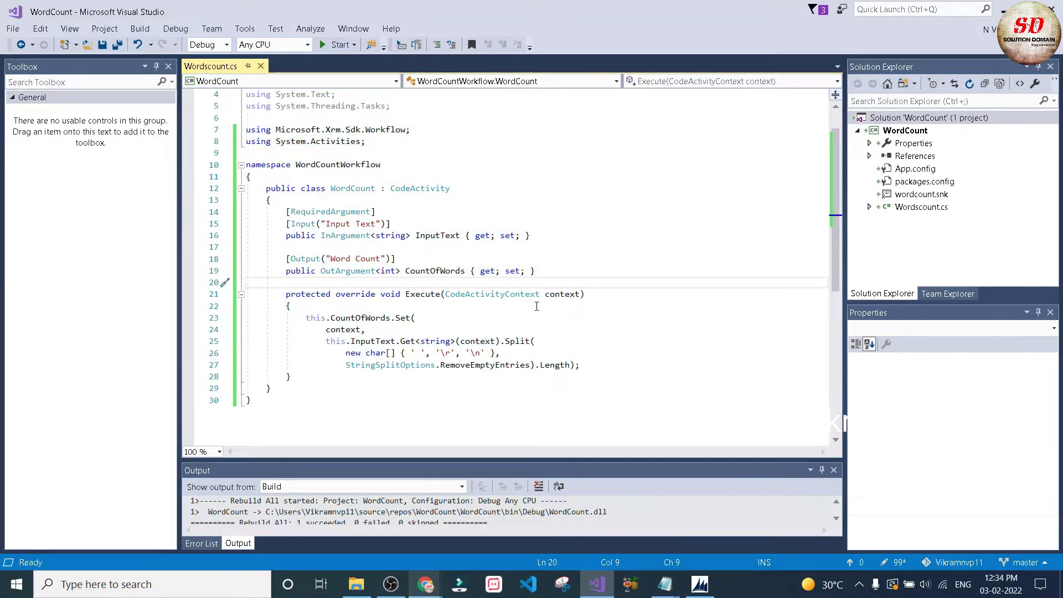
click(870, 156)
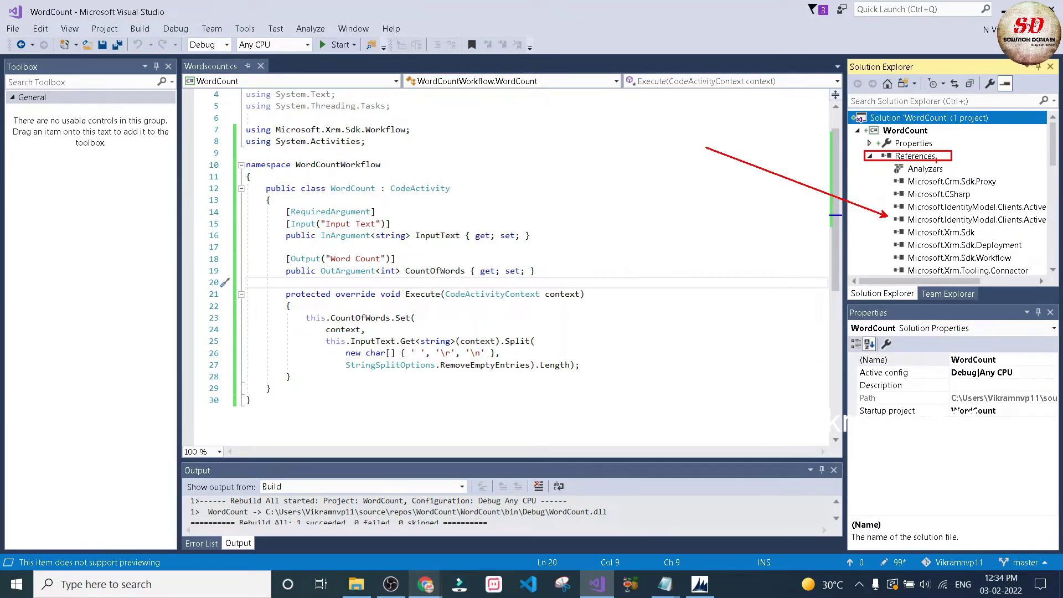
click(872, 157)
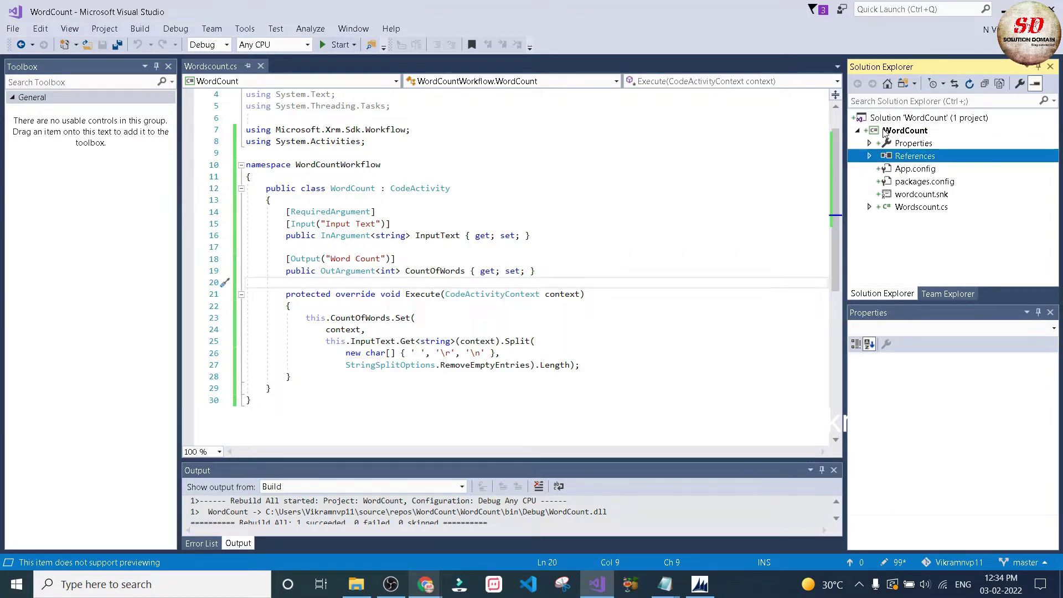
click(885, 132)
Open the WordCount project properties at the Signing page.
right_click(885, 133)
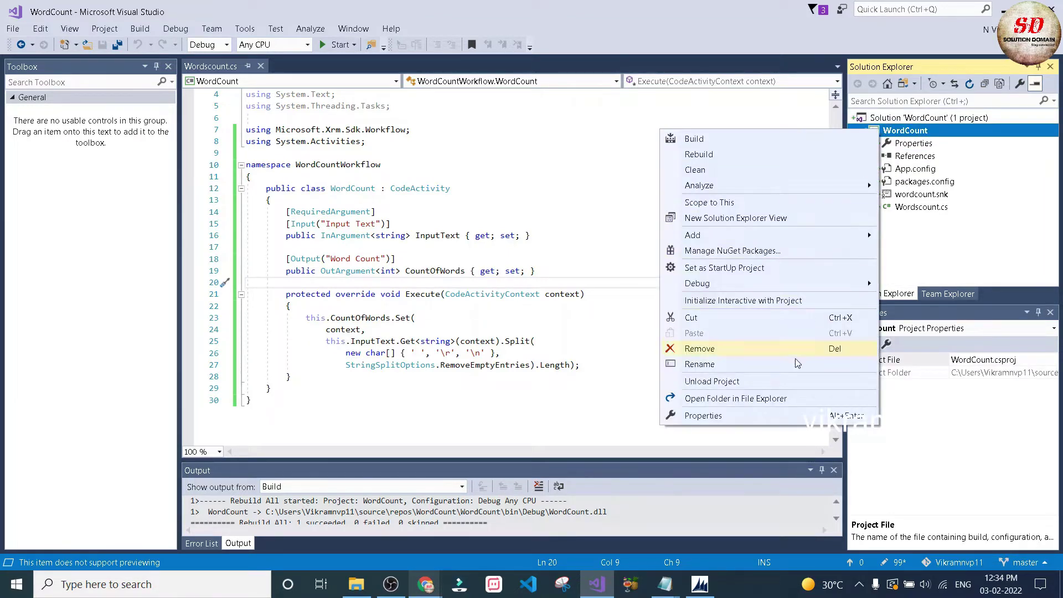
click(725, 418)
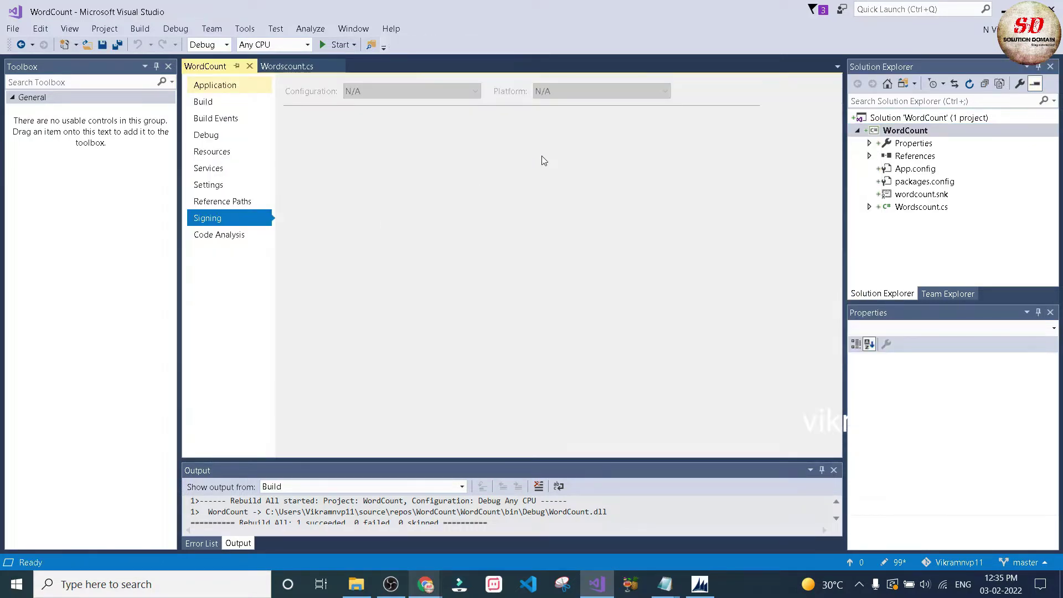
click(537, 171)
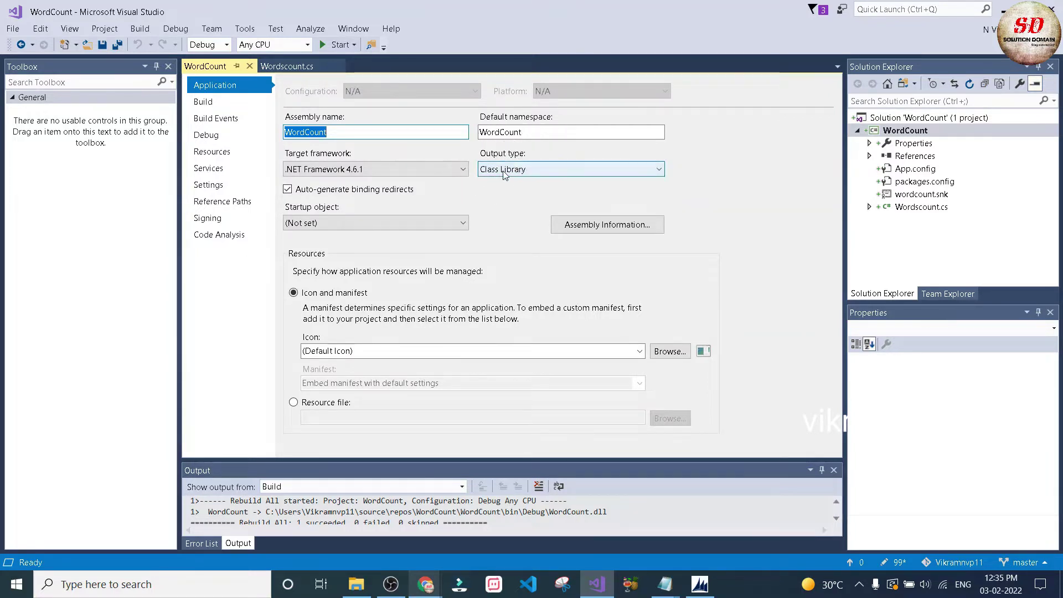
click(200, 219)
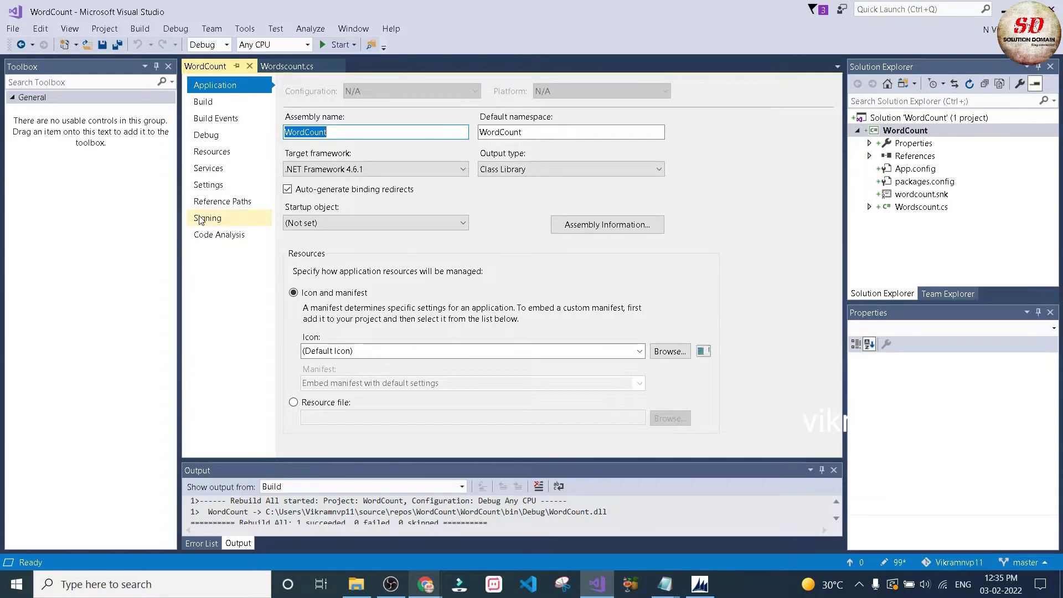
click(216, 220)
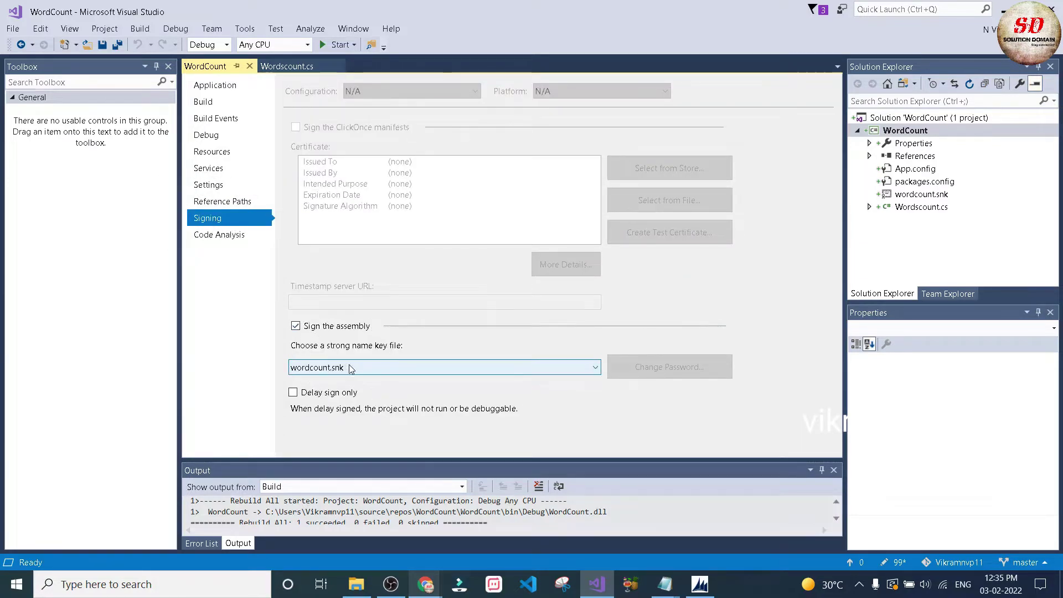
Enable assembly signing with a new wordcount.snk key that has no password.
click(296, 327)
click(296, 327)
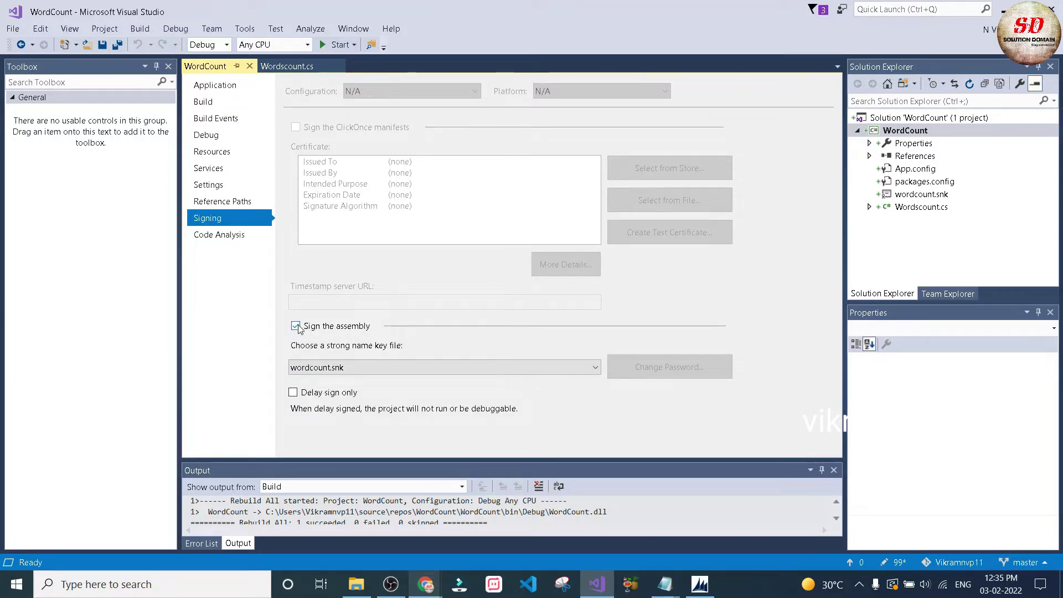
click(374, 376)
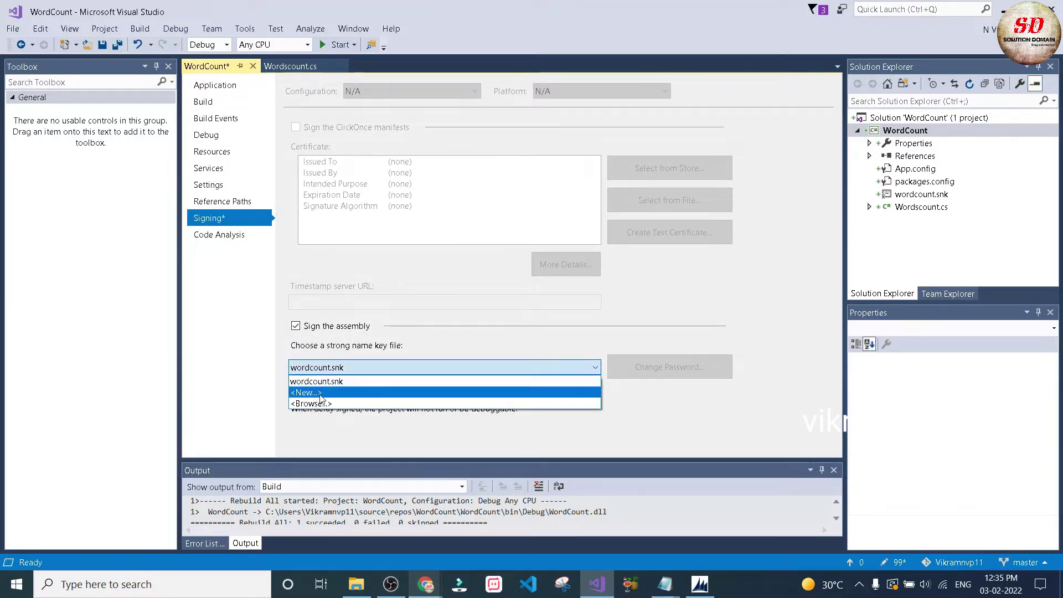
click(319, 393)
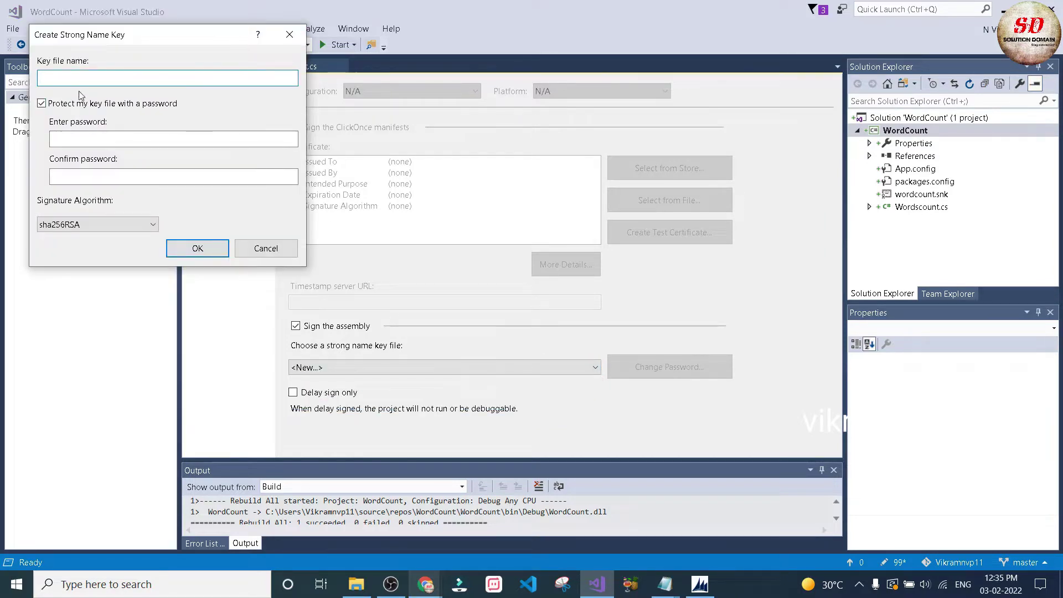
click(57, 78)
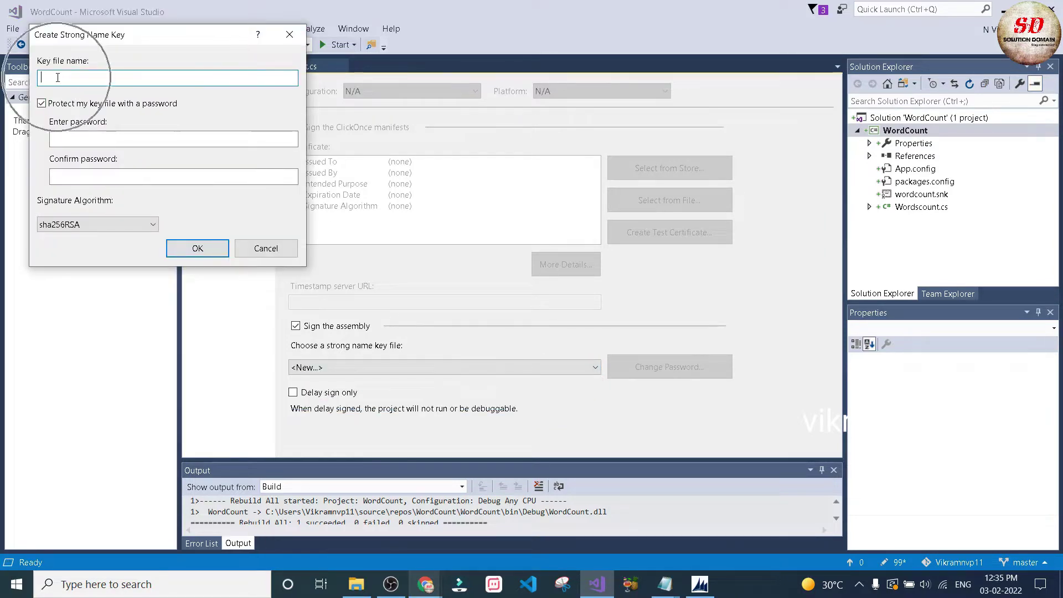
click(42, 104)
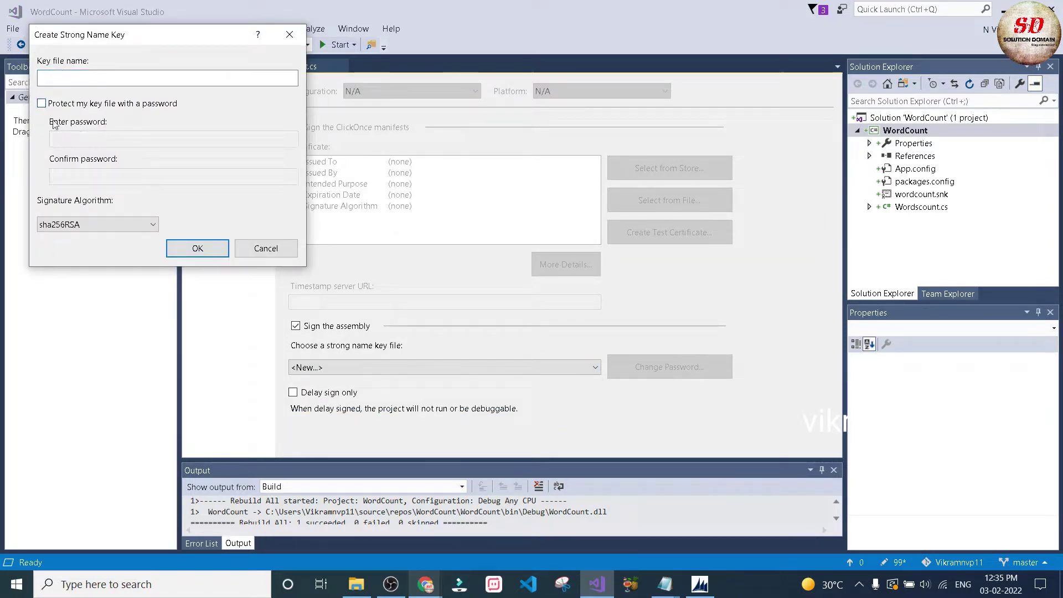
click(203, 248)
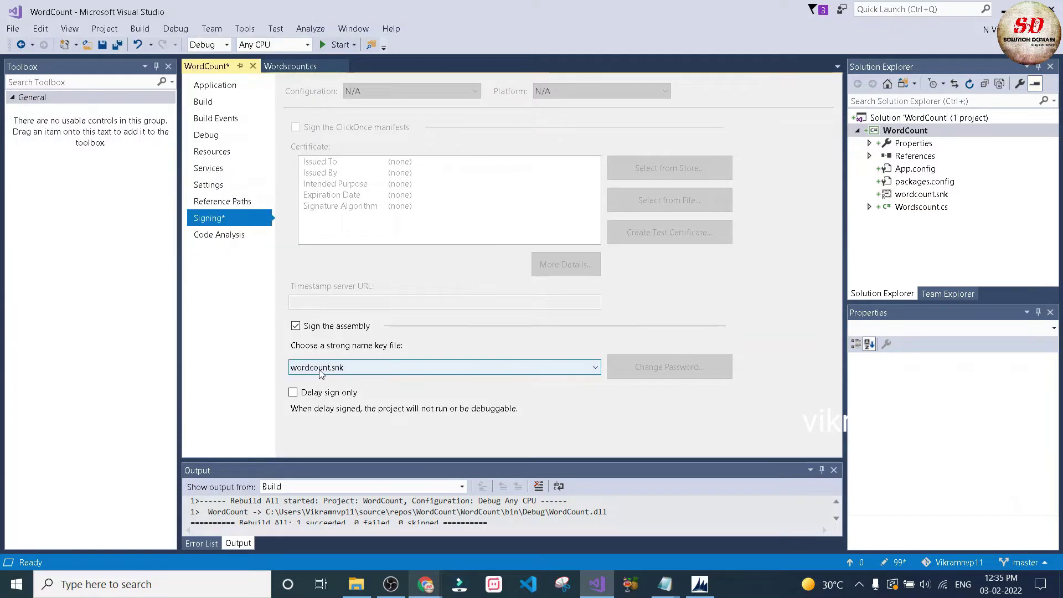
Close the project properties and build the WordCount project successfully.
click(253, 67)
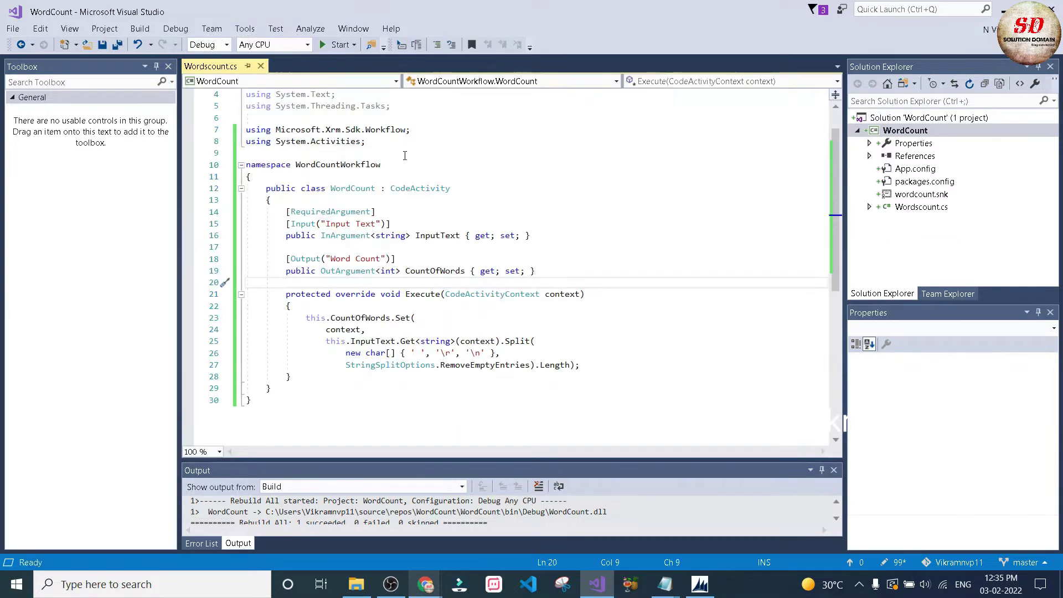
right_click(909, 133)
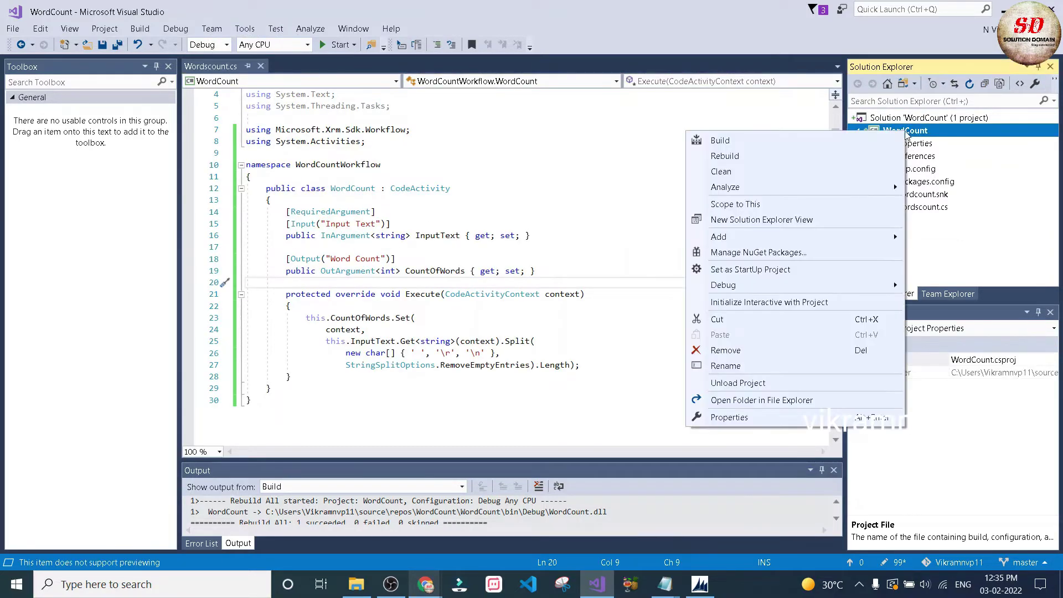
click(721, 142)
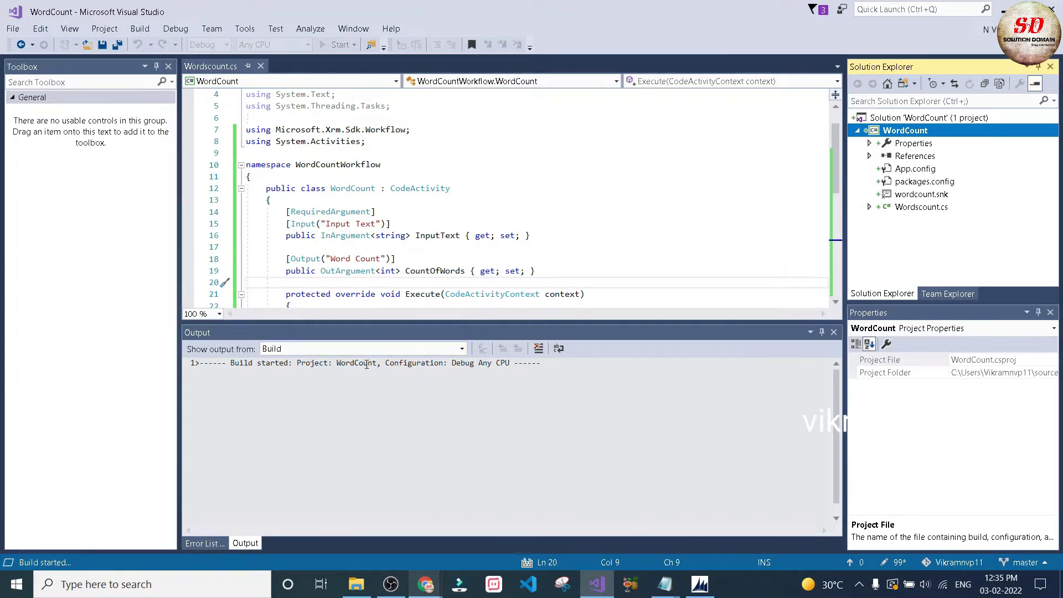
drag(270, 388, 324, 386)
Rebuild the entire WordCount solution, confirming 1 succeeded, 0 failed, 0 skipped.
click(916, 118)
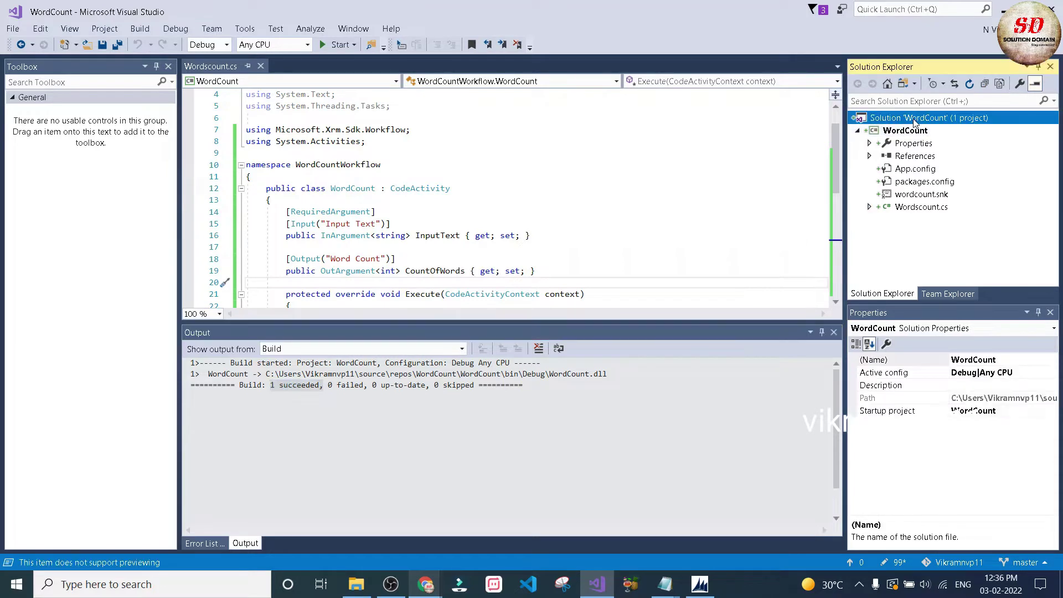
right_click(914, 122)
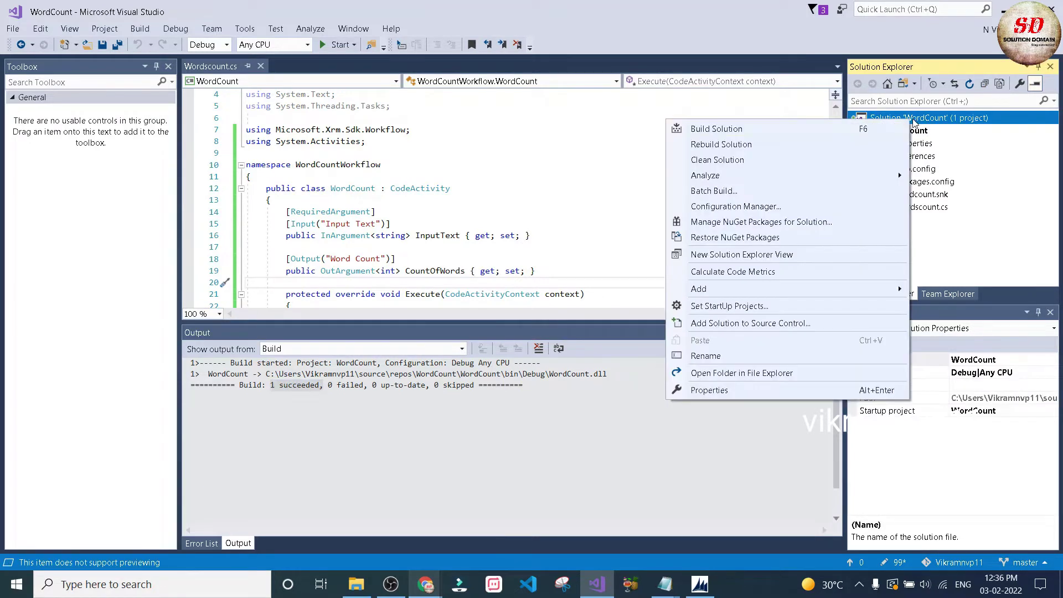
click(712, 145)
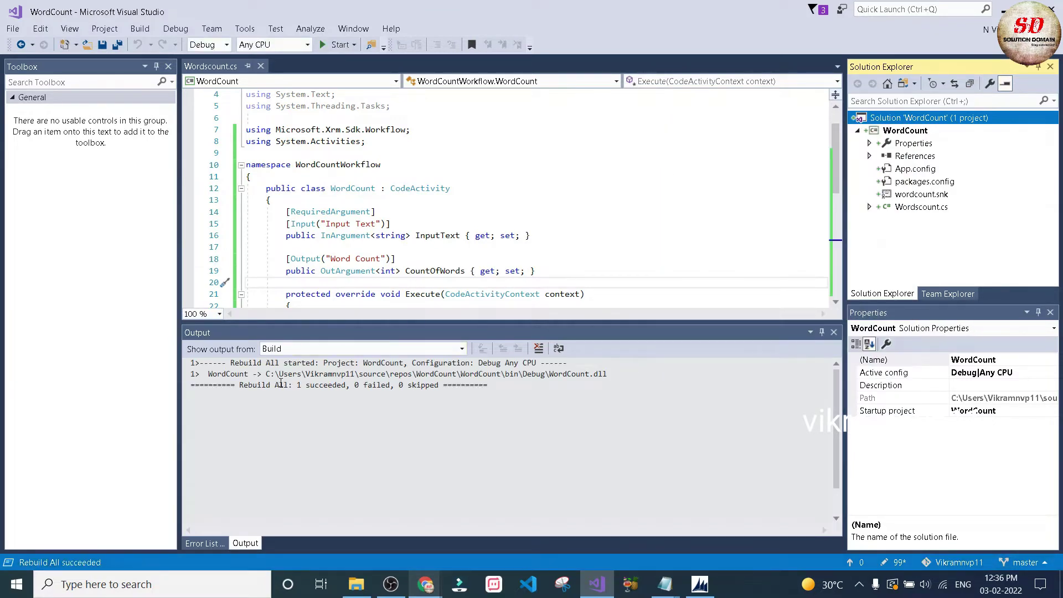
drag(297, 386, 348, 388)
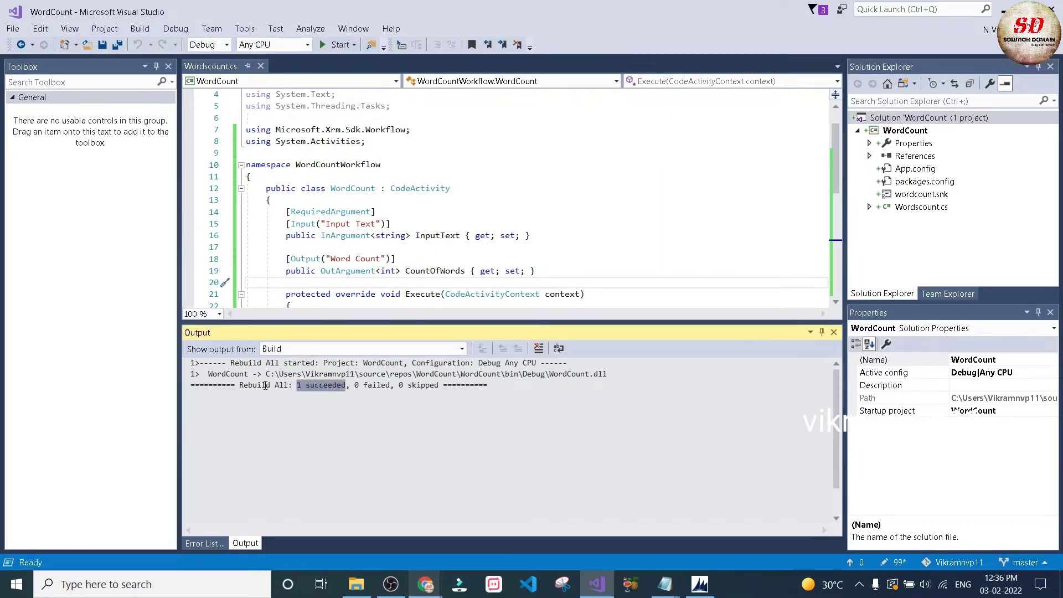
drag(239, 386, 324, 386)
click(324, 386)
click(898, 133)
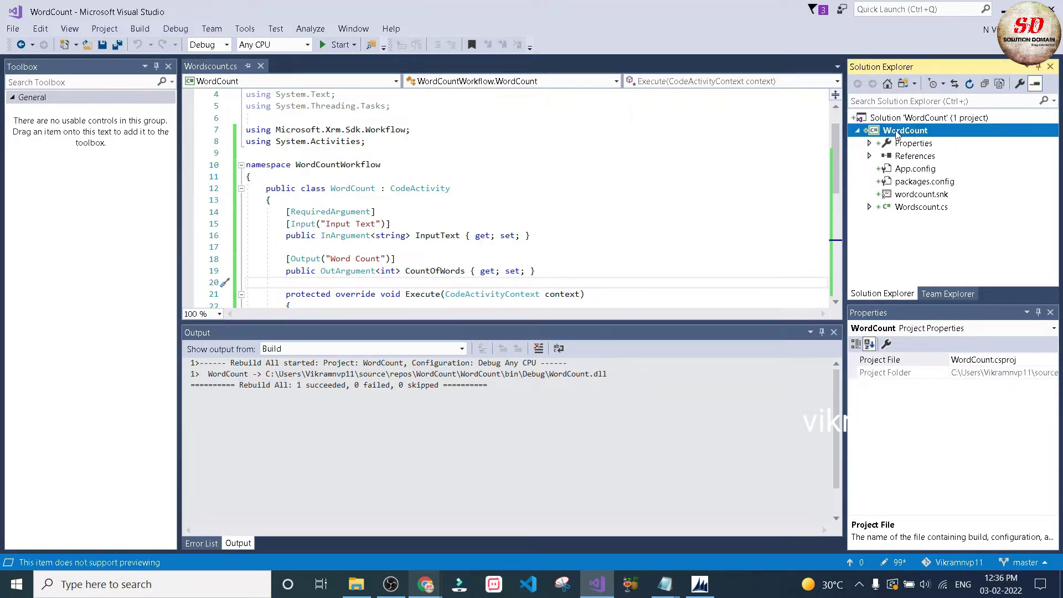
right_click(898, 133)
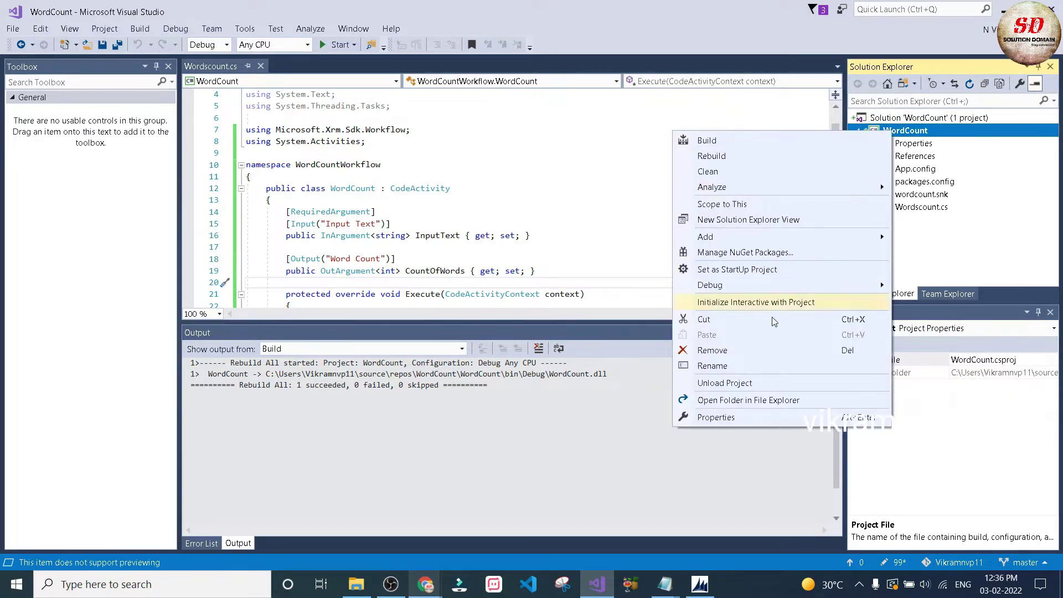
Open the project's bin\Debug folder in File Explorer and copy its full path.
click(730, 400)
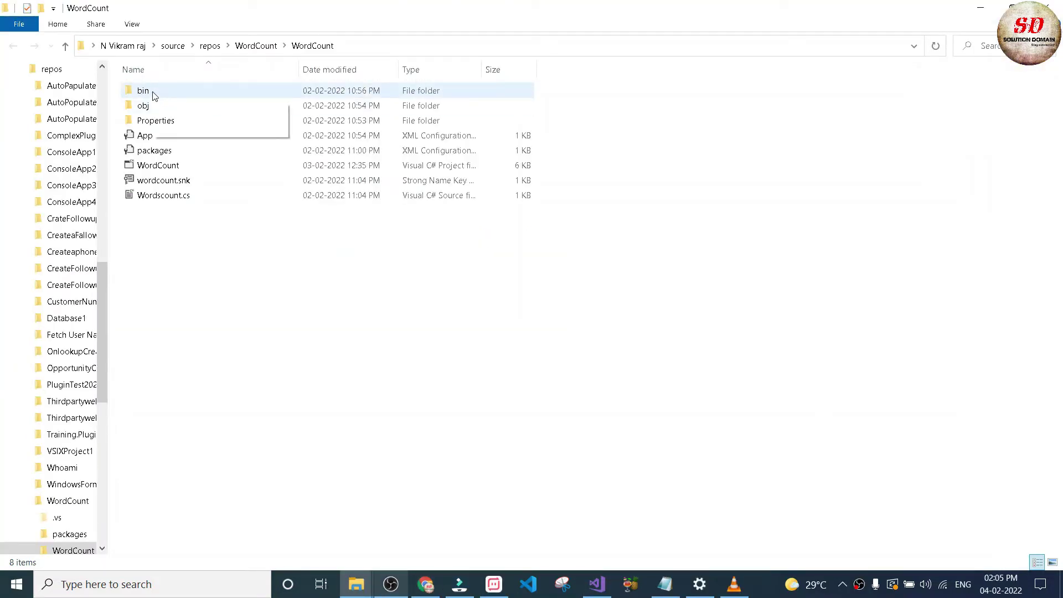
double_click(143, 90)
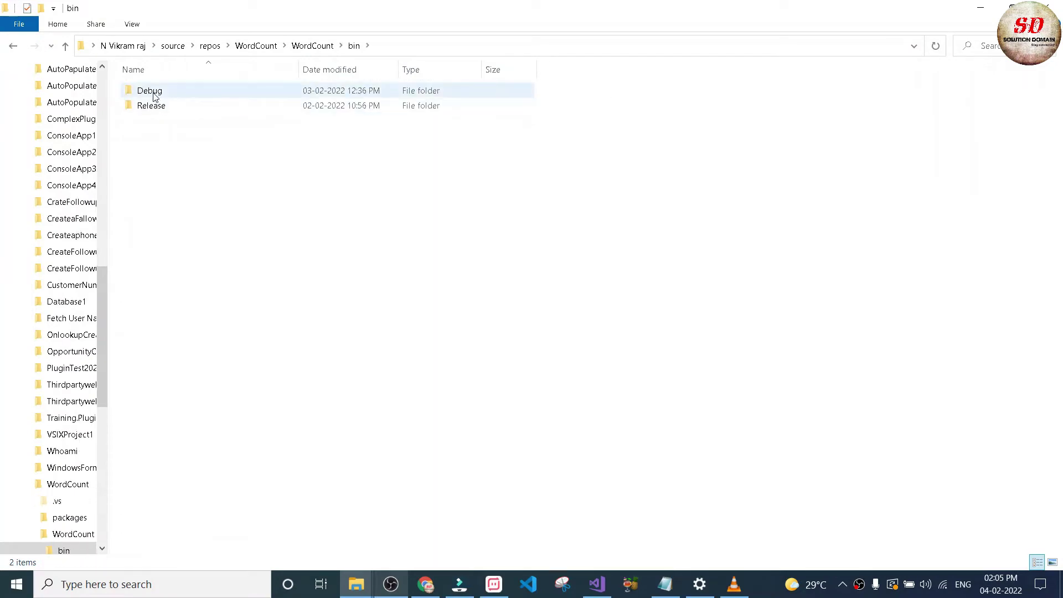
double_click(150, 91)
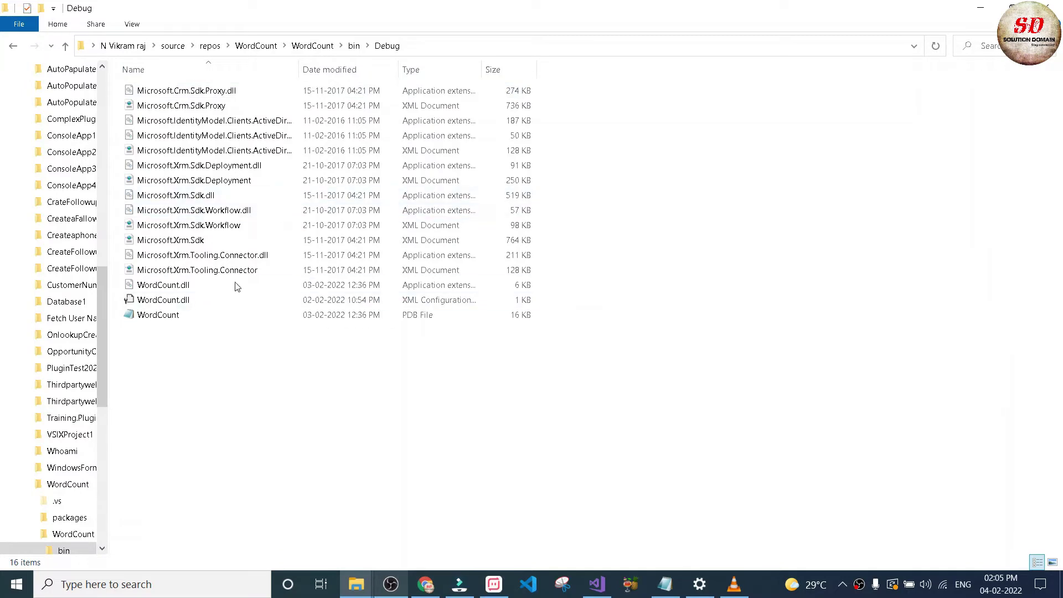
click(408, 48)
right_click(334, 45)
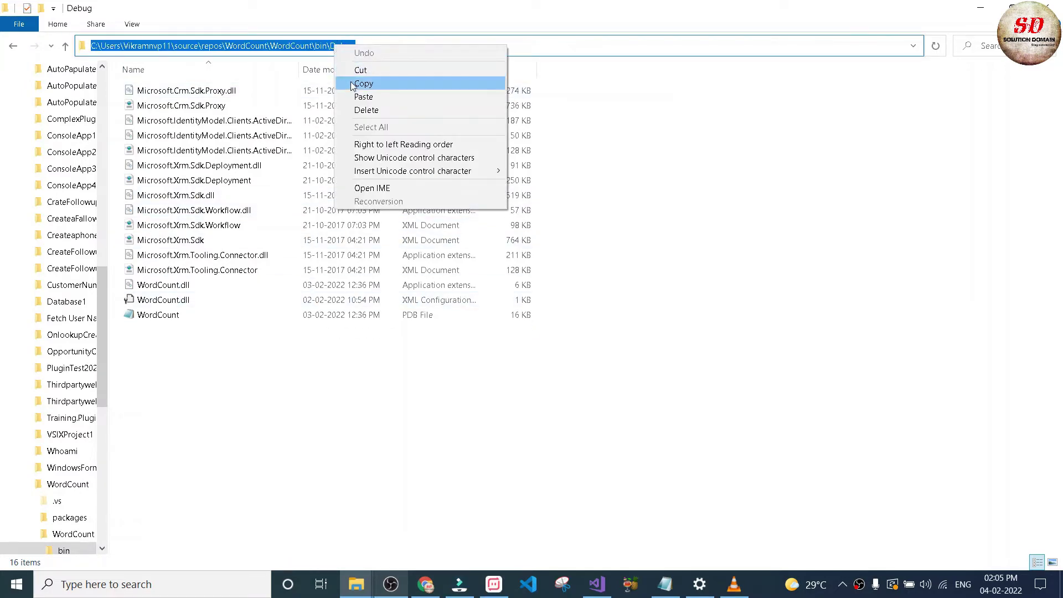
click(364, 84)
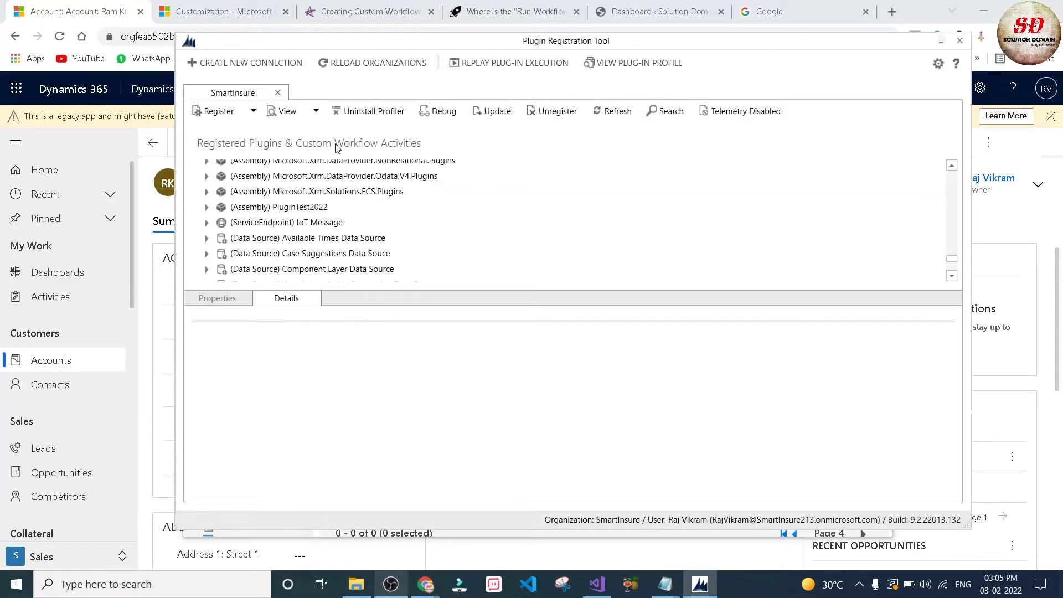
Start registering a new assembly and browse to the copied bin\Debug folder path.
click(253, 111)
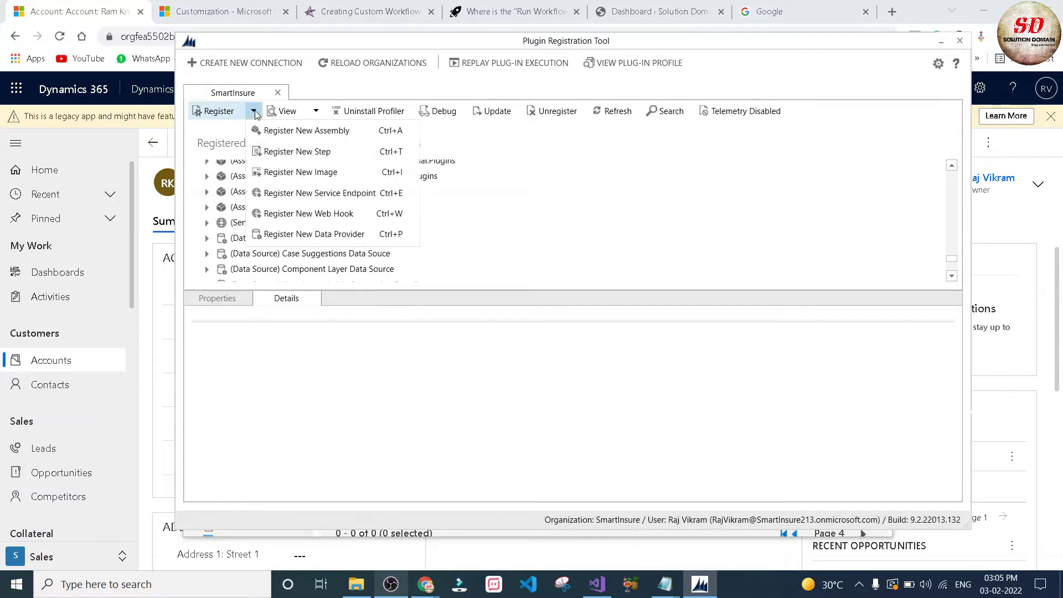
click(289, 135)
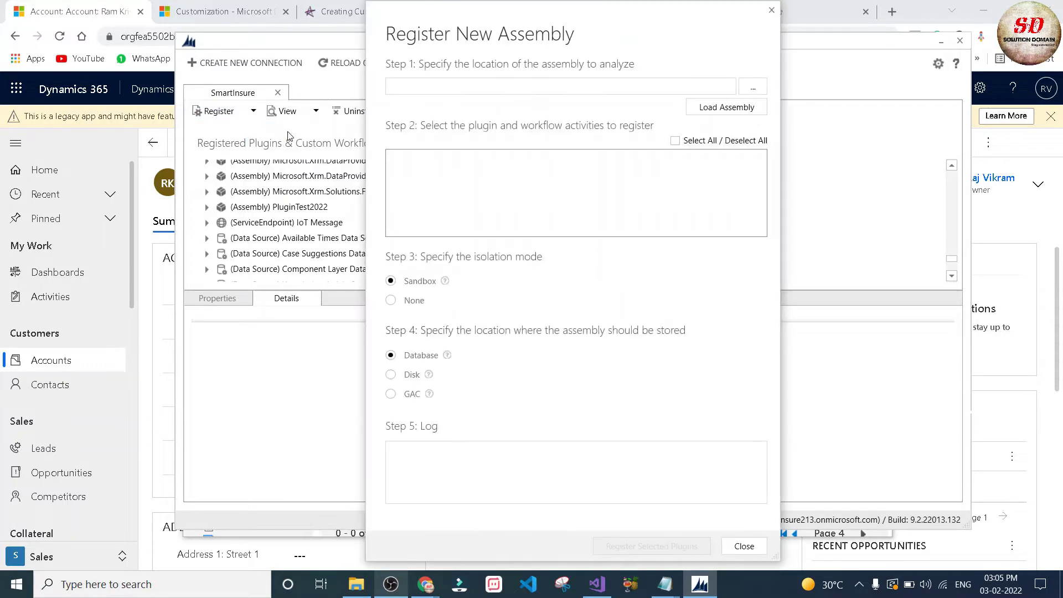
click(747, 88)
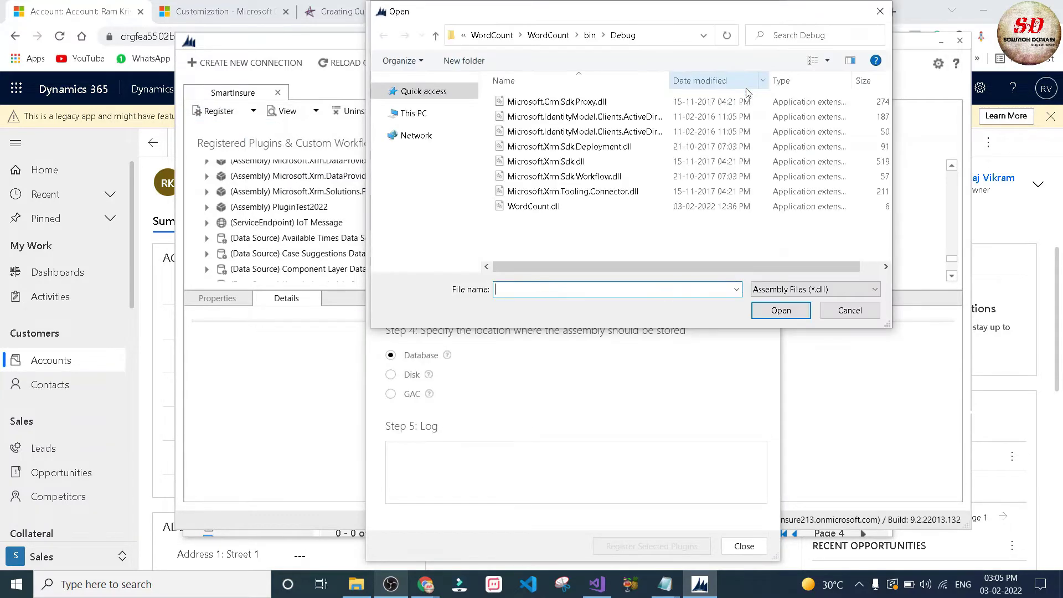
click(650, 35)
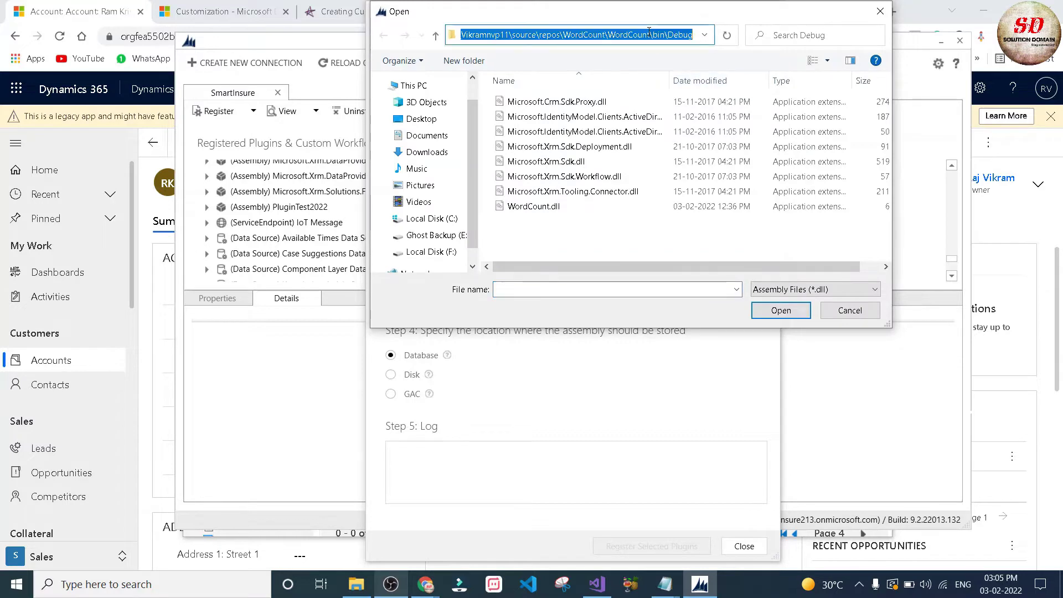
right_click(649, 34)
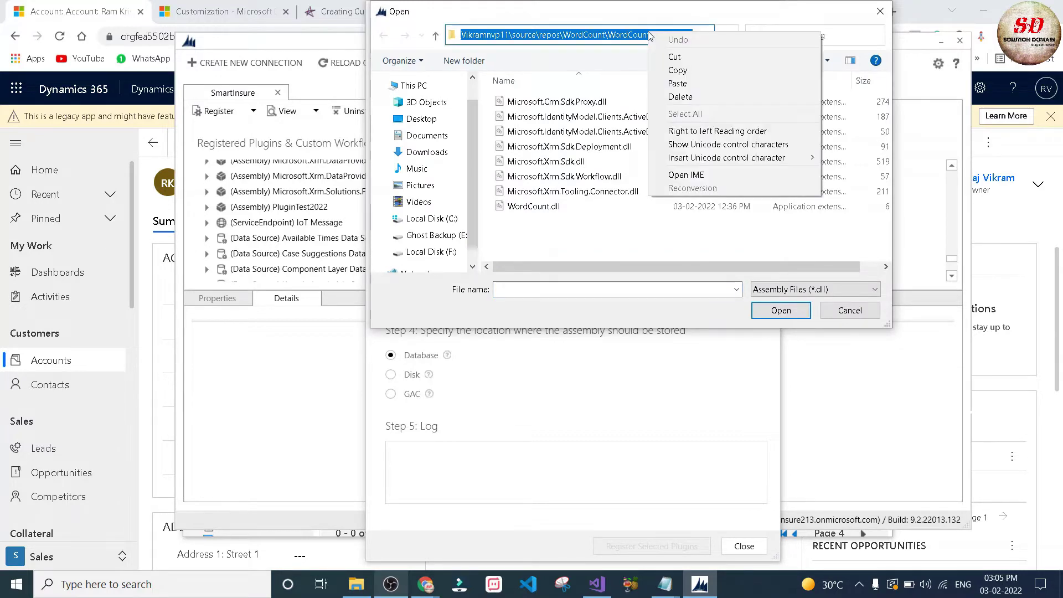
click(677, 83)
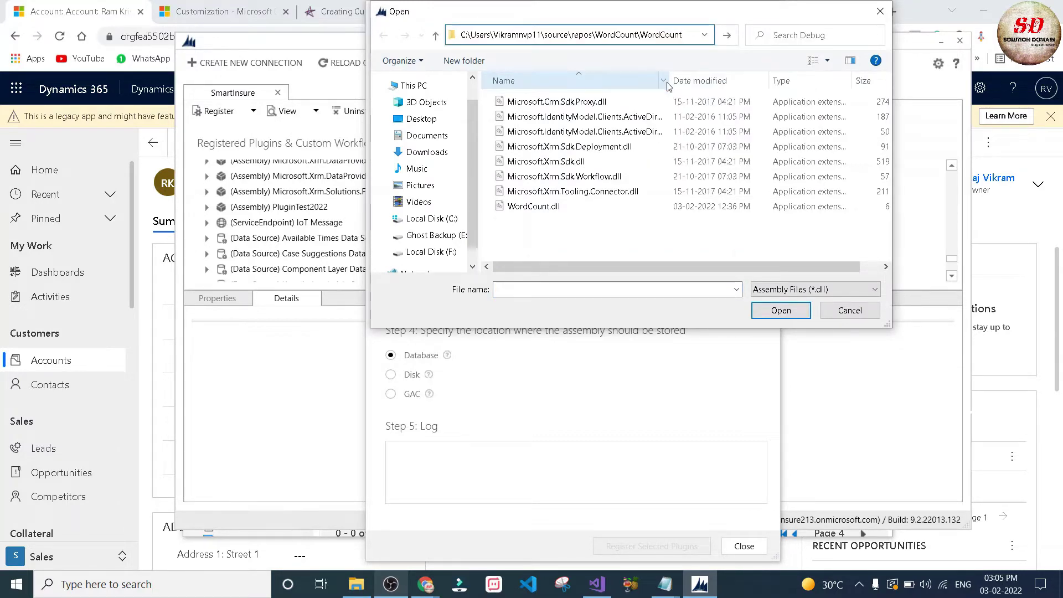
Load WordCount.dll and register its assembly and WordCountWorkflow.WordCount activity.
click(540, 208)
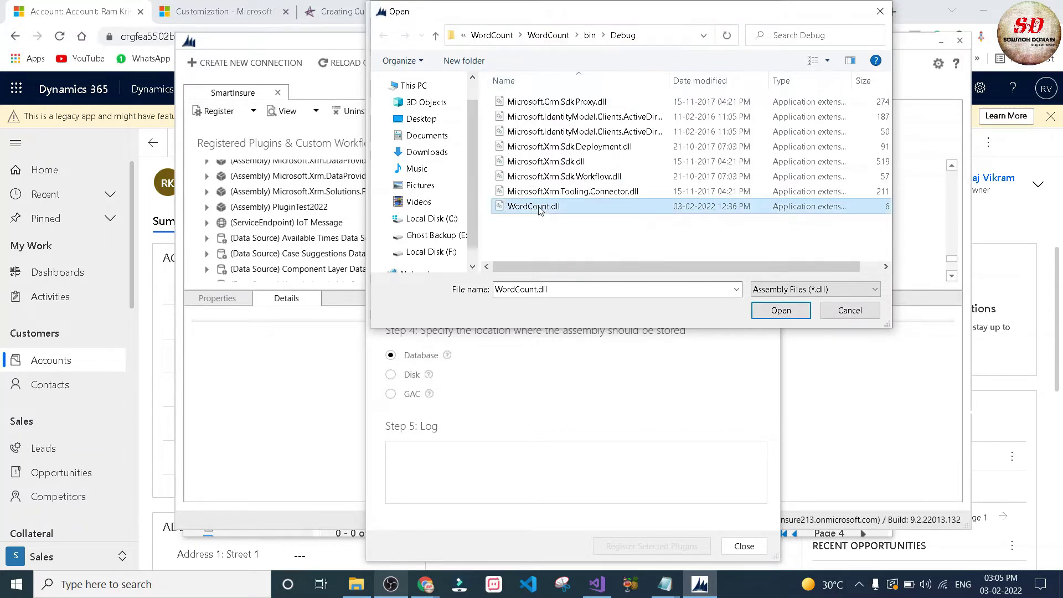
click(781, 311)
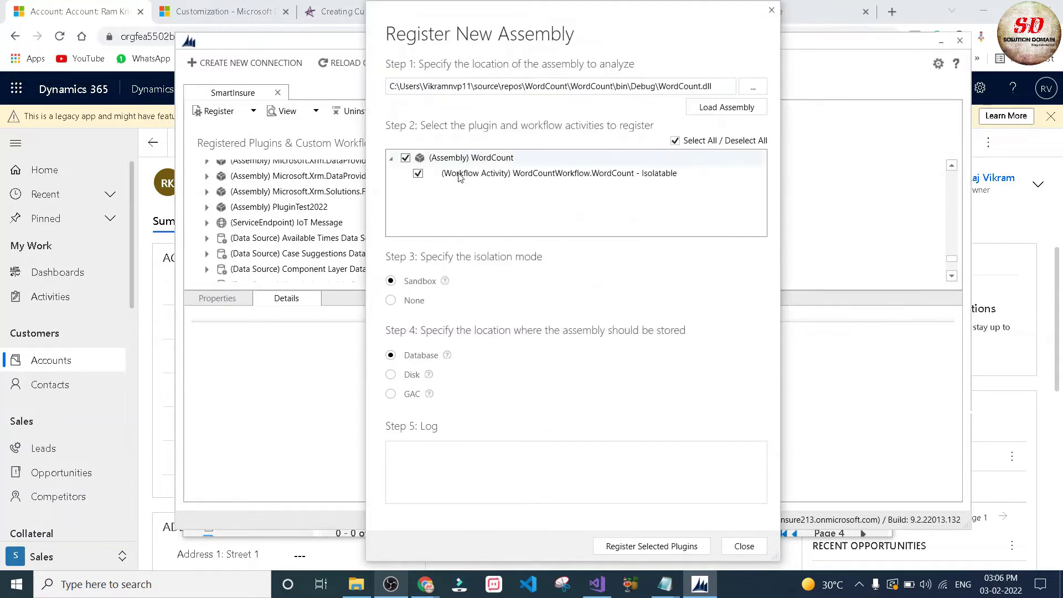
click(619, 547)
click(619, 547)
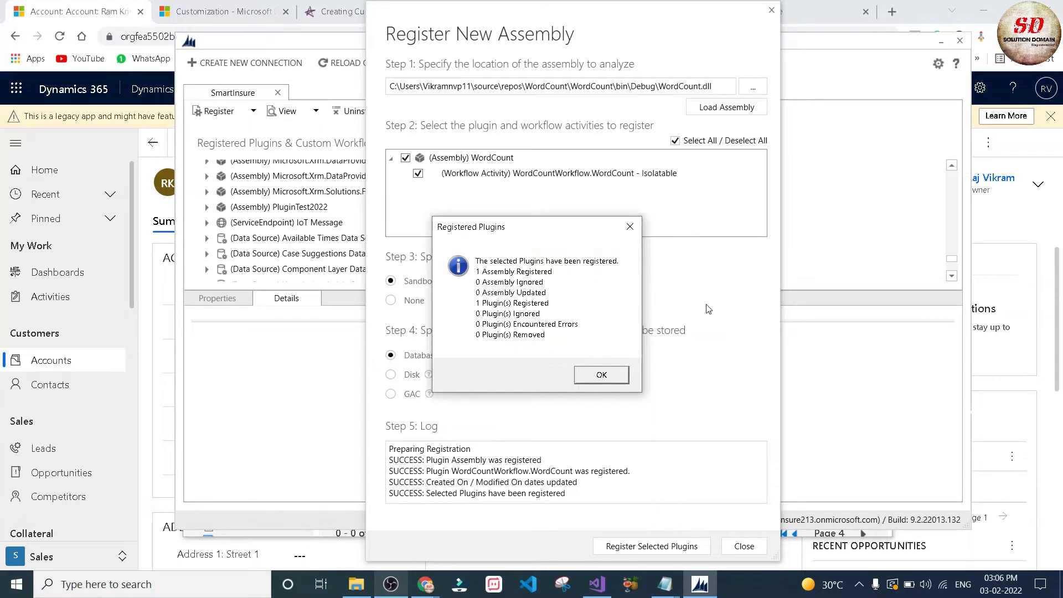
click(601, 376)
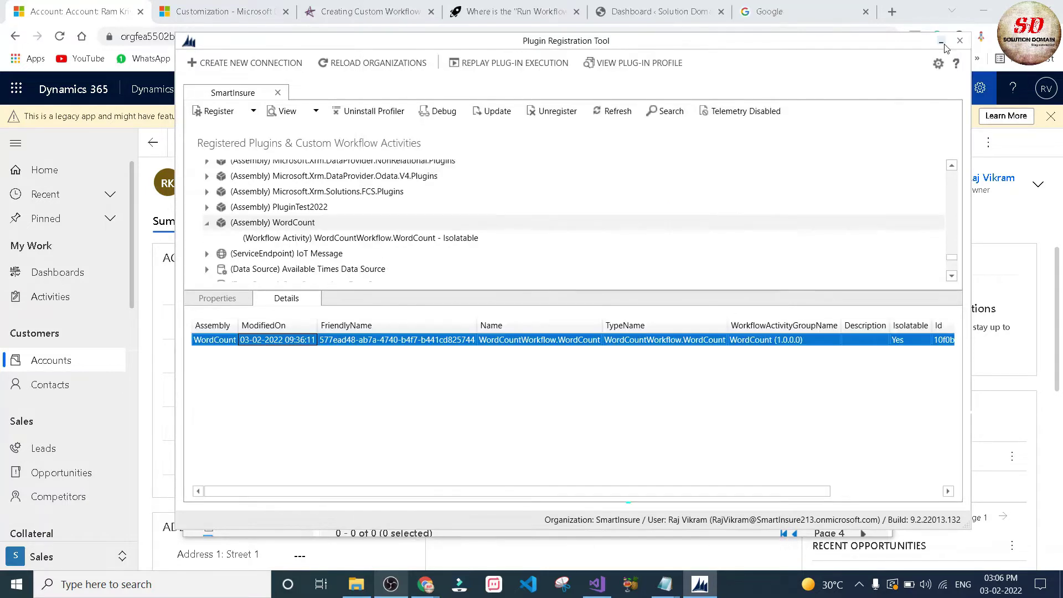
Create a Workflow process 'WordsCount' on the Account entity, not running in the background.
click(943, 45)
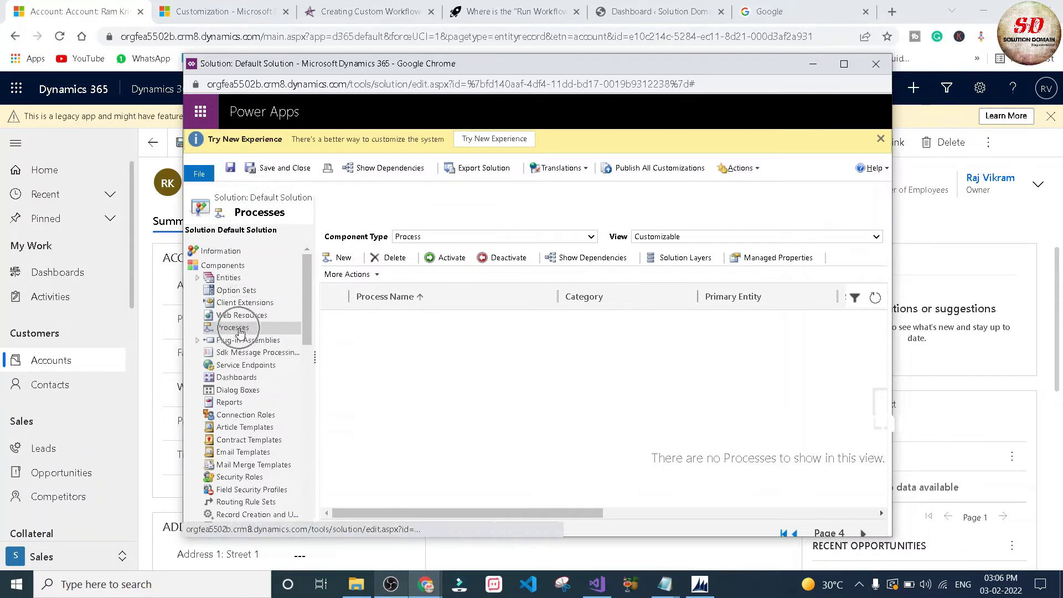
click(344, 259)
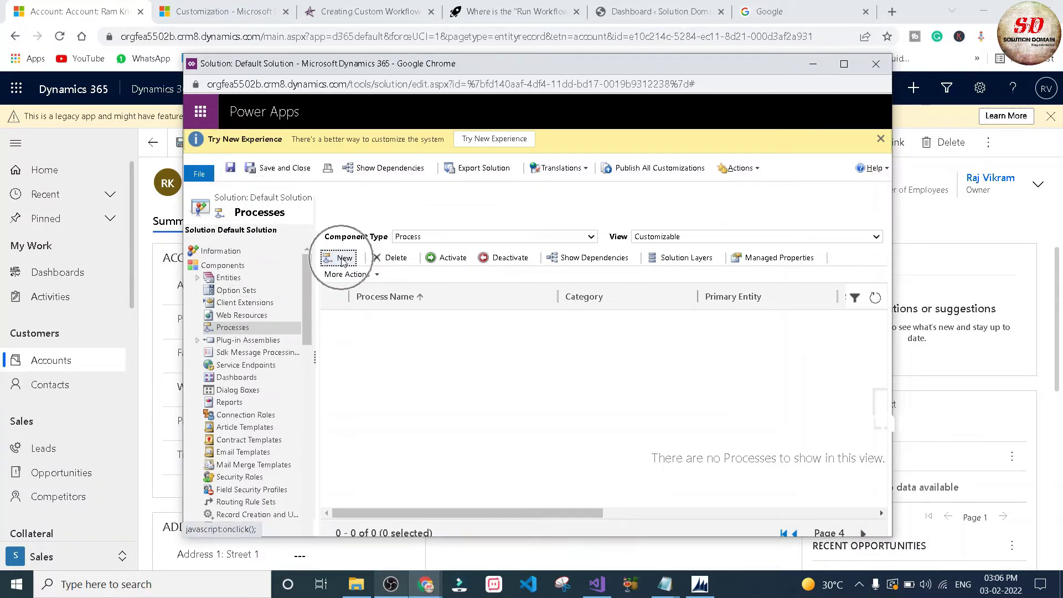
text(WordsCount)
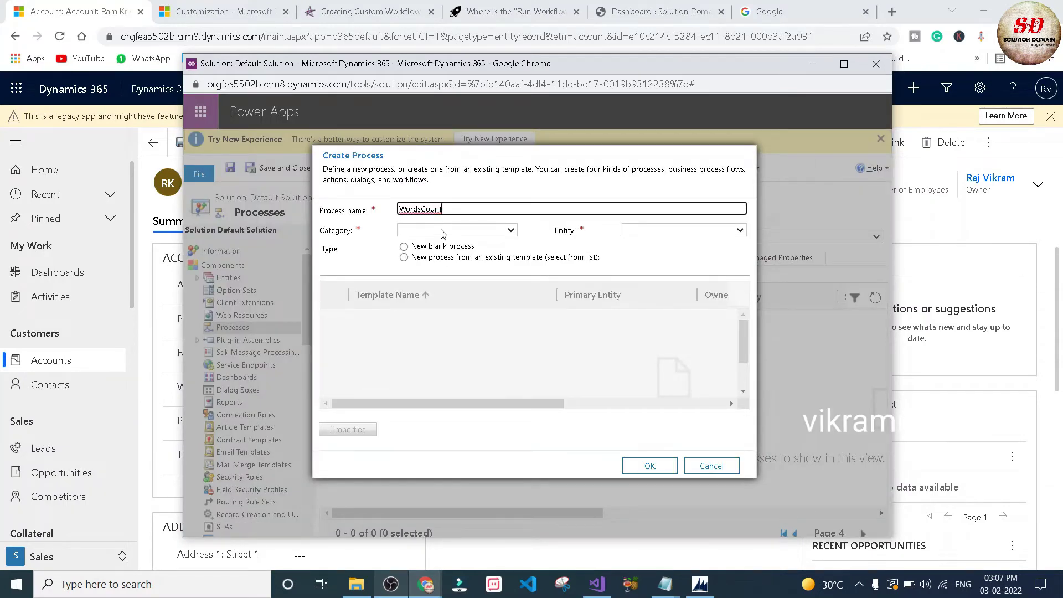
click(443, 230)
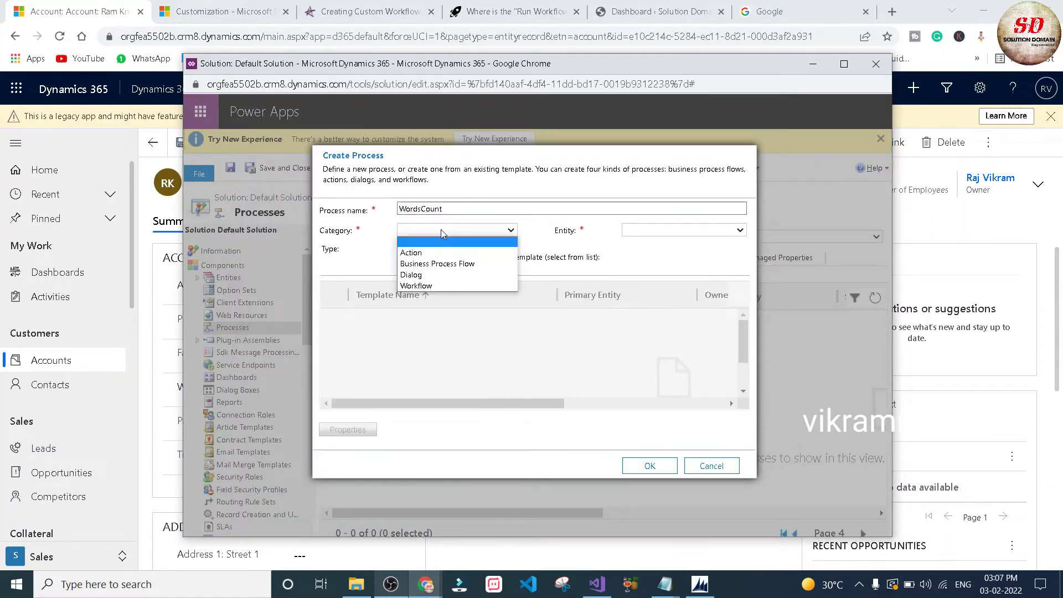
click(431, 286)
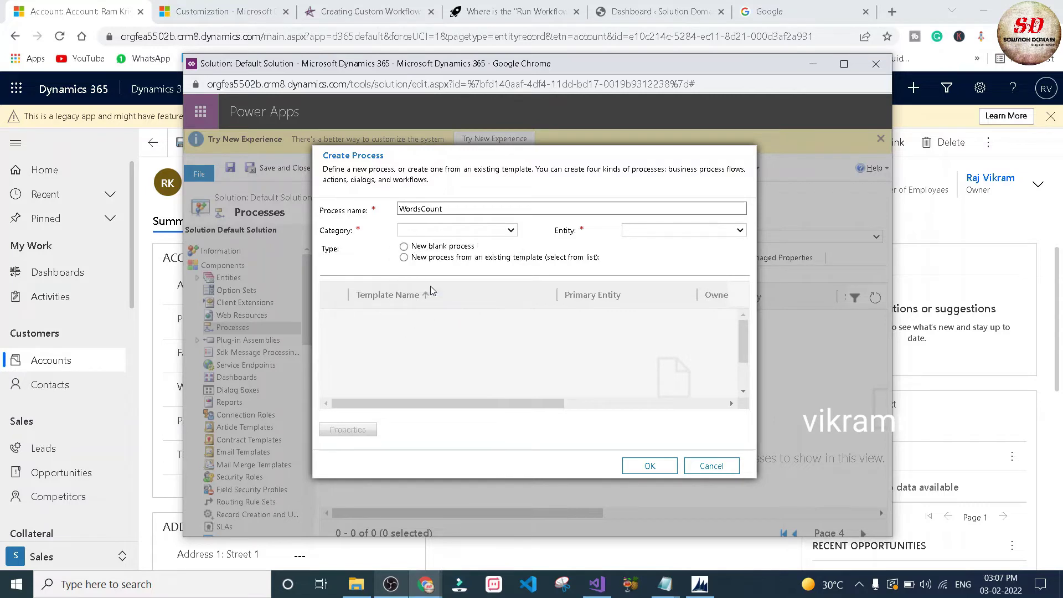
click(649, 231)
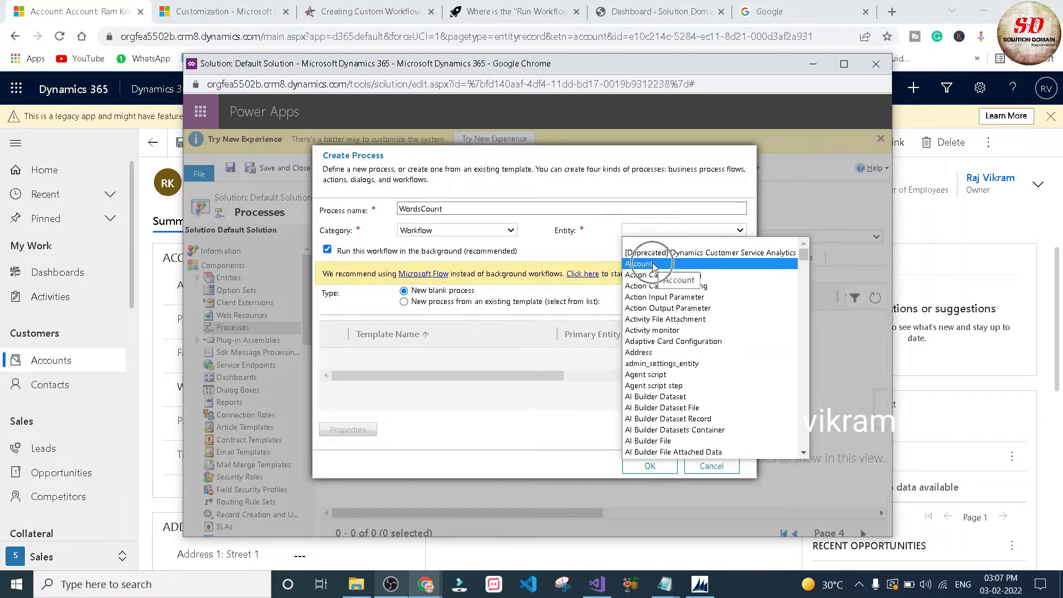
click(653, 264)
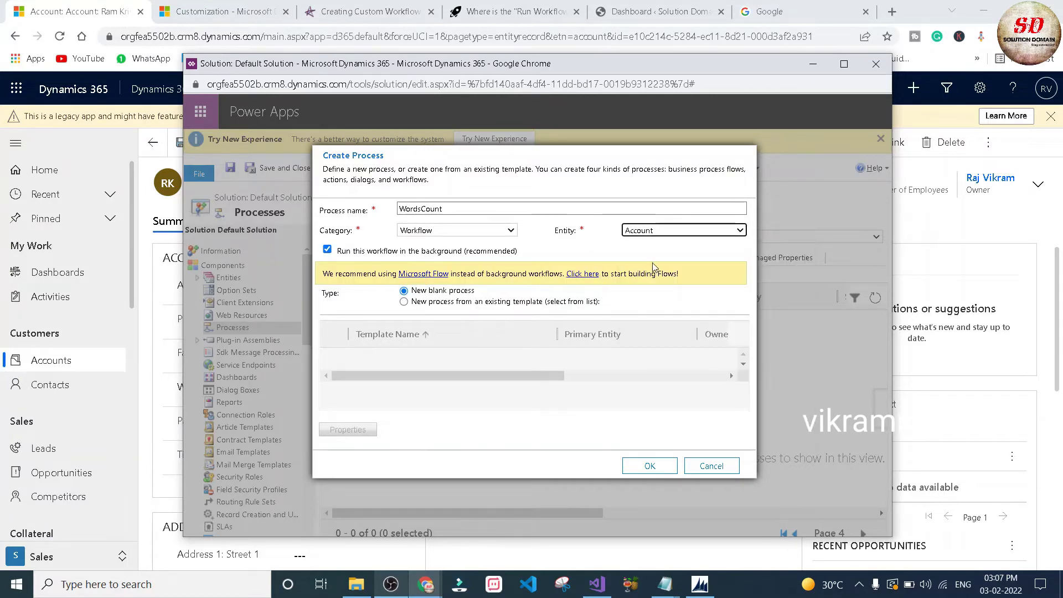
click(328, 250)
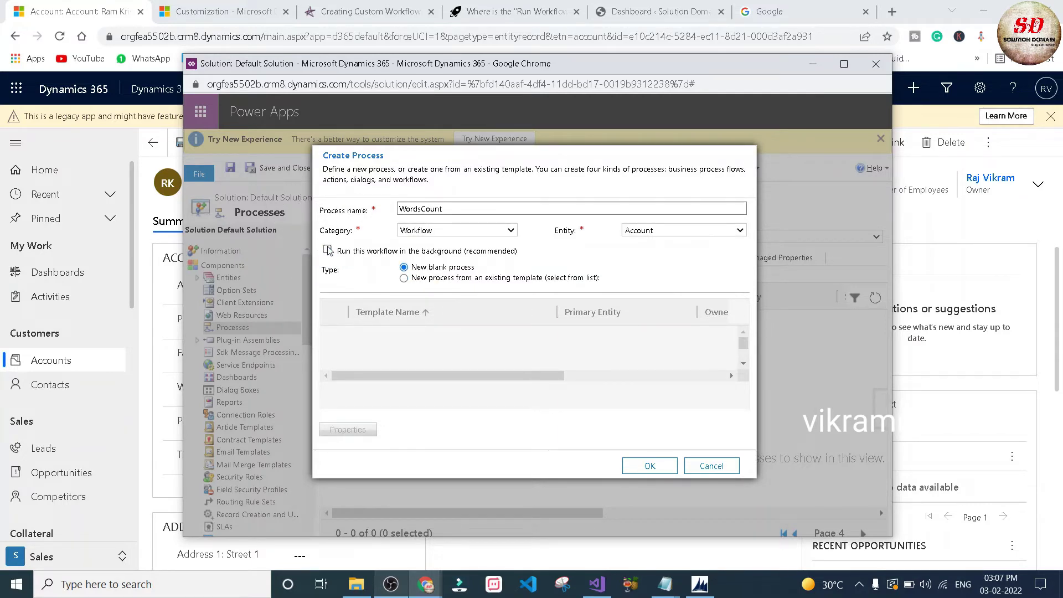
click(650, 467)
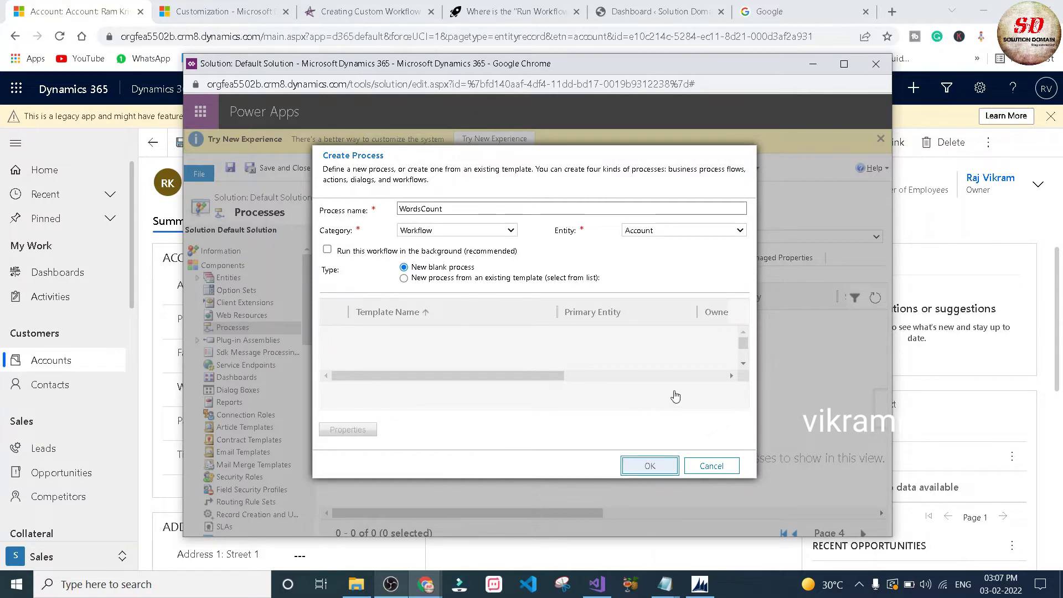
Make WordsCount on-demand and trigger it on status changes and Account Name changes.
click(652, 466)
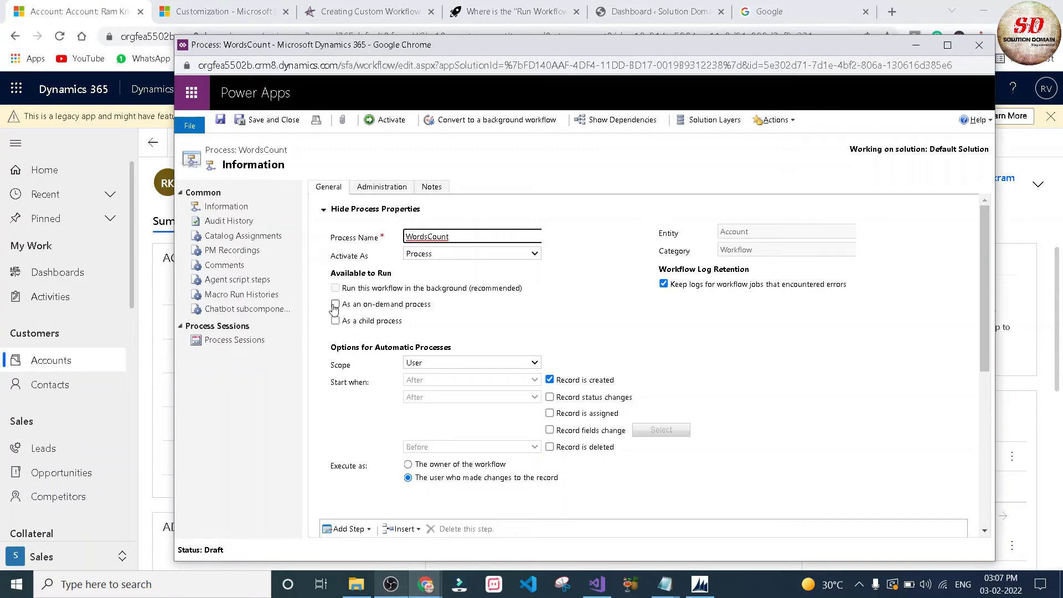
click(335, 306)
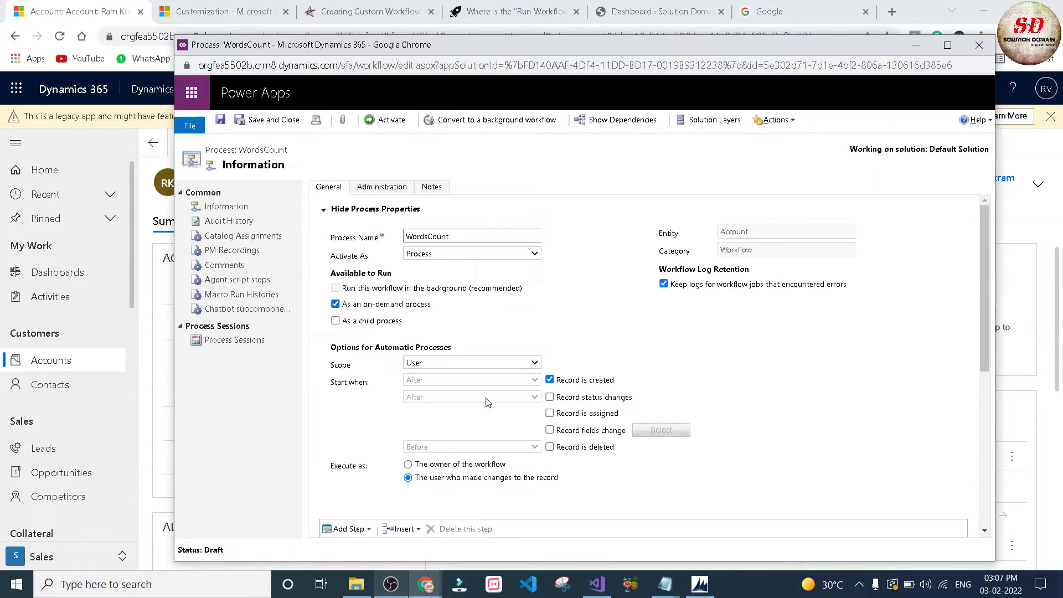
click(550, 398)
click(550, 430)
click(641, 432)
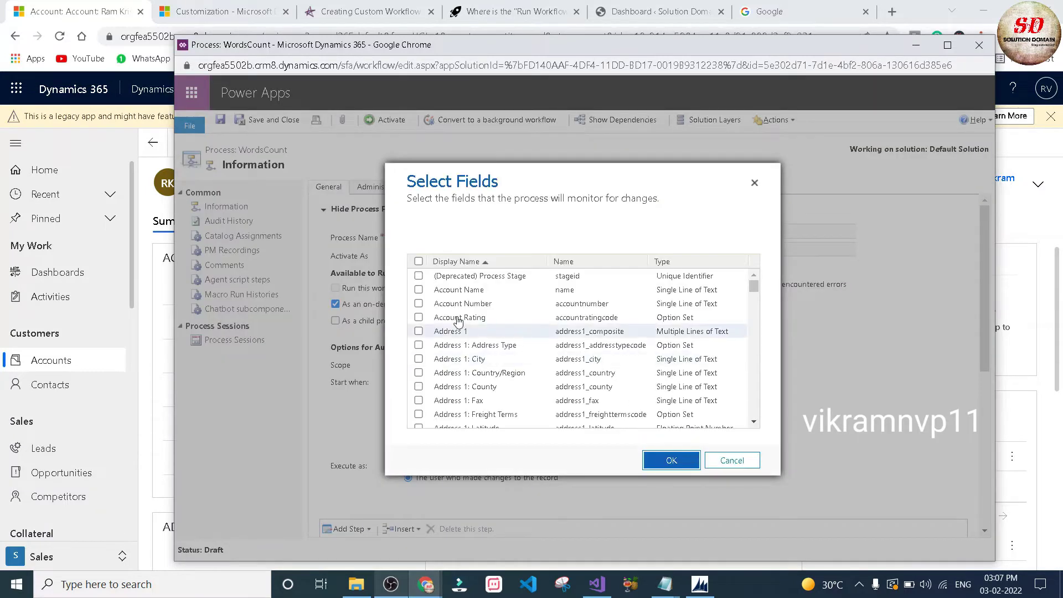
click(418, 290)
click(672, 463)
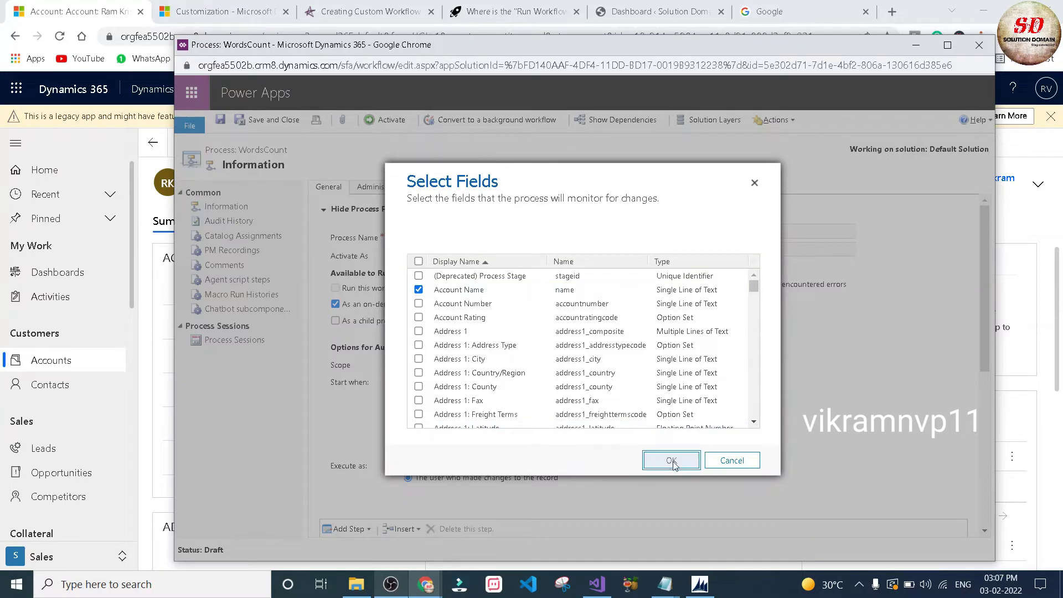
scroll(679, 443, down, 4)
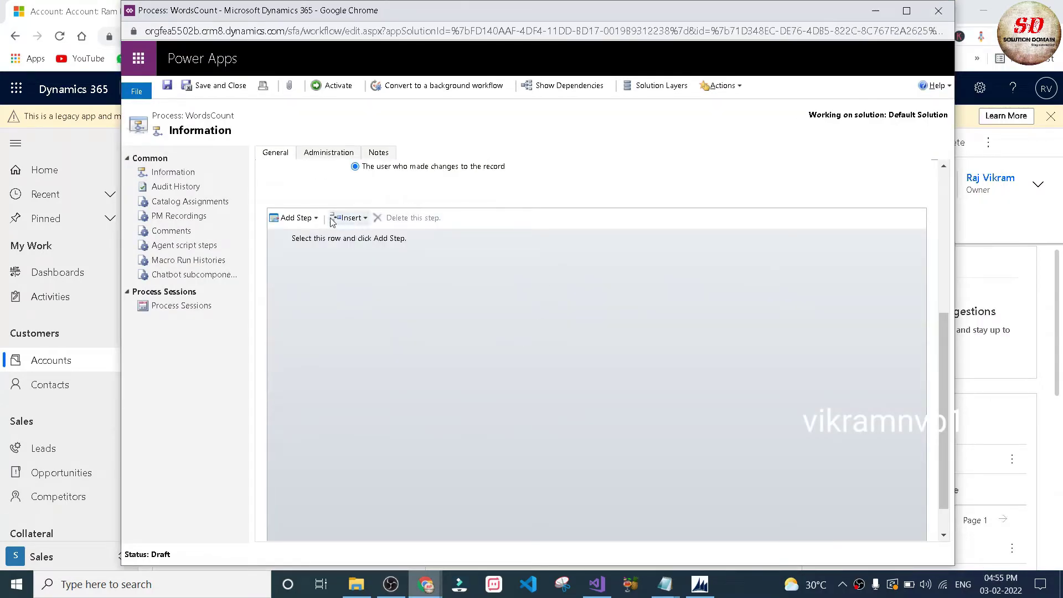
Add a WordCount (1.0.0.0) WordCountWorkflow.WordCount step, described as 'Wordscount inpu'.
click(304, 219)
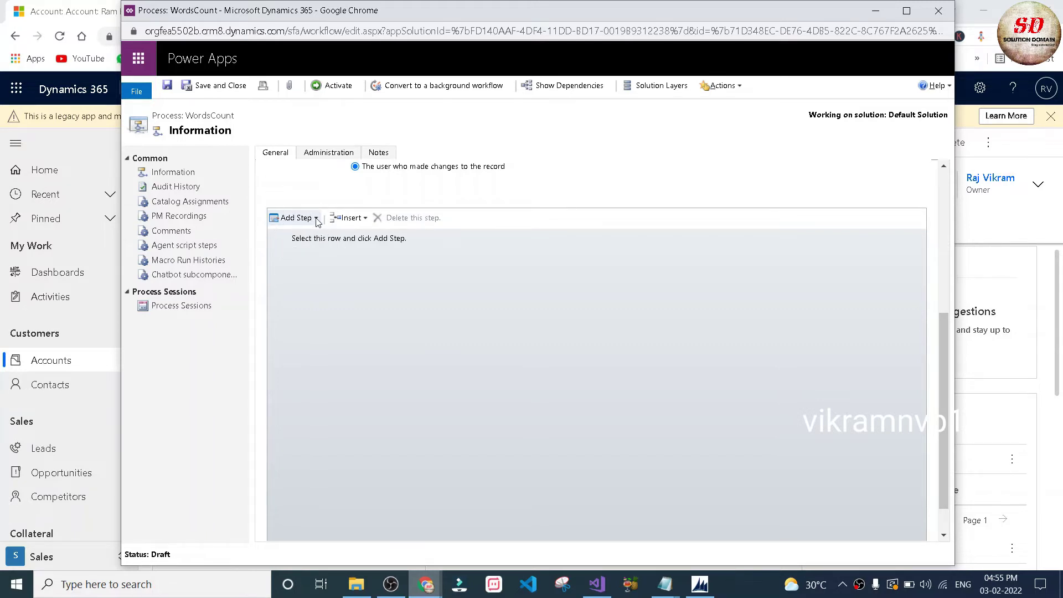
click(317, 219)
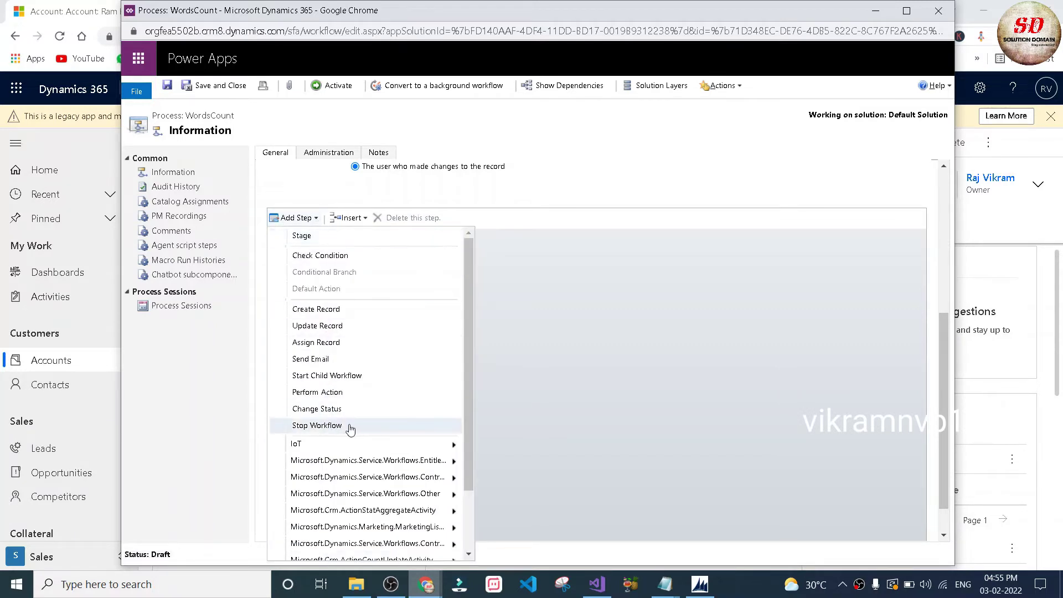
scroll(350, 430, down, 2)
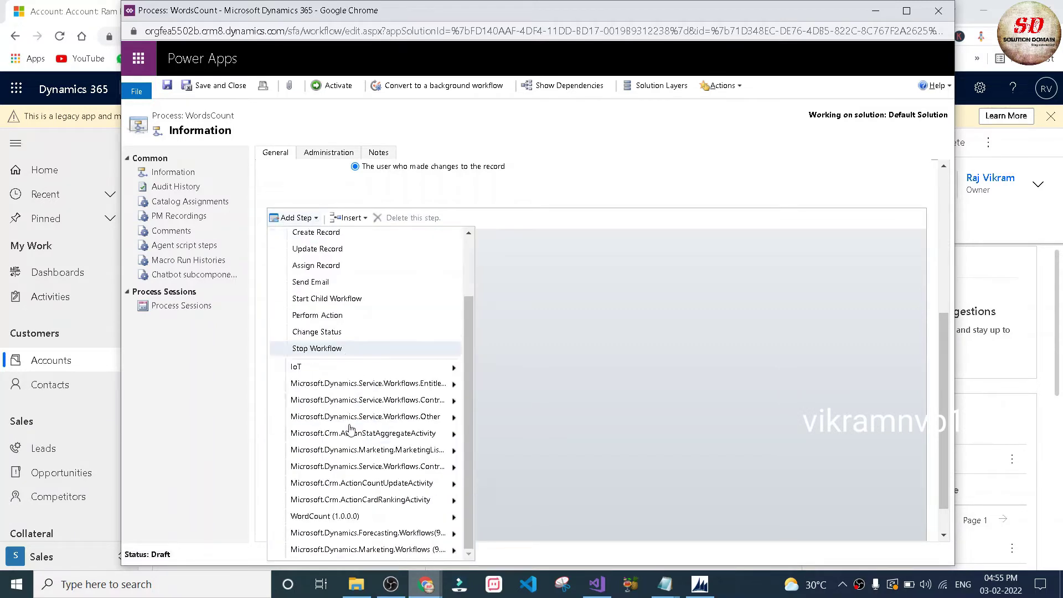
click(342, 517)
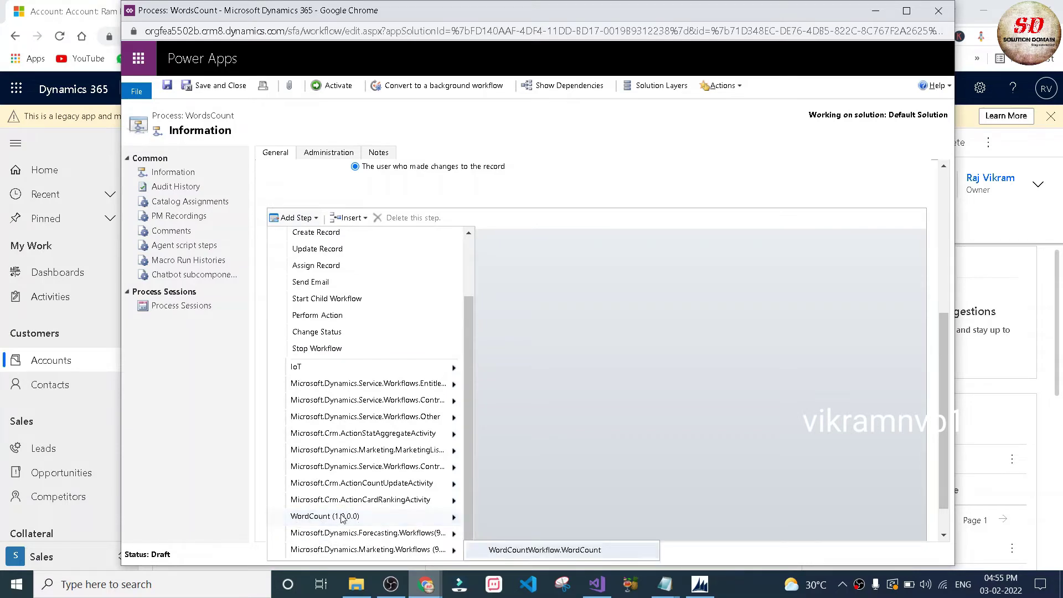
click(540, 558)
click(395, 238)
text(Wordscoun)
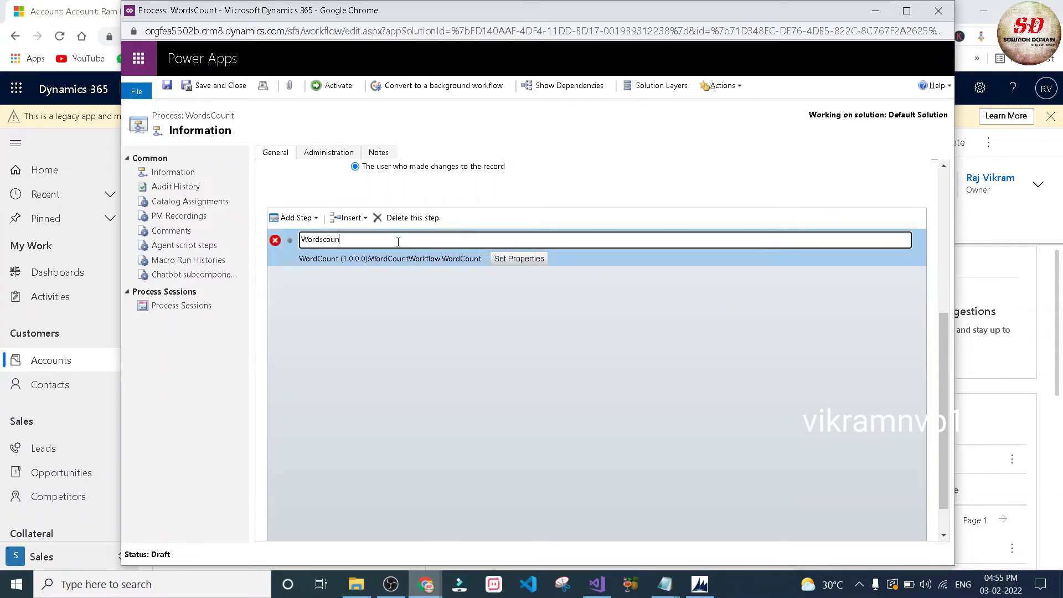
text(t input)
Open the step's properties and check the RequiredArgument input in the code.
click(518, 260)
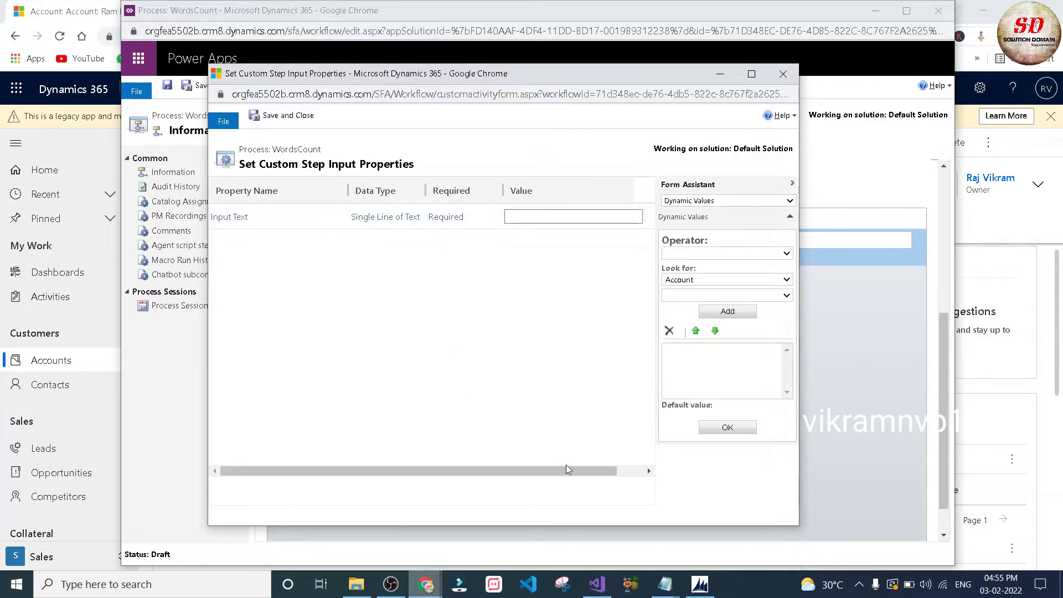
key(alt+Tab)
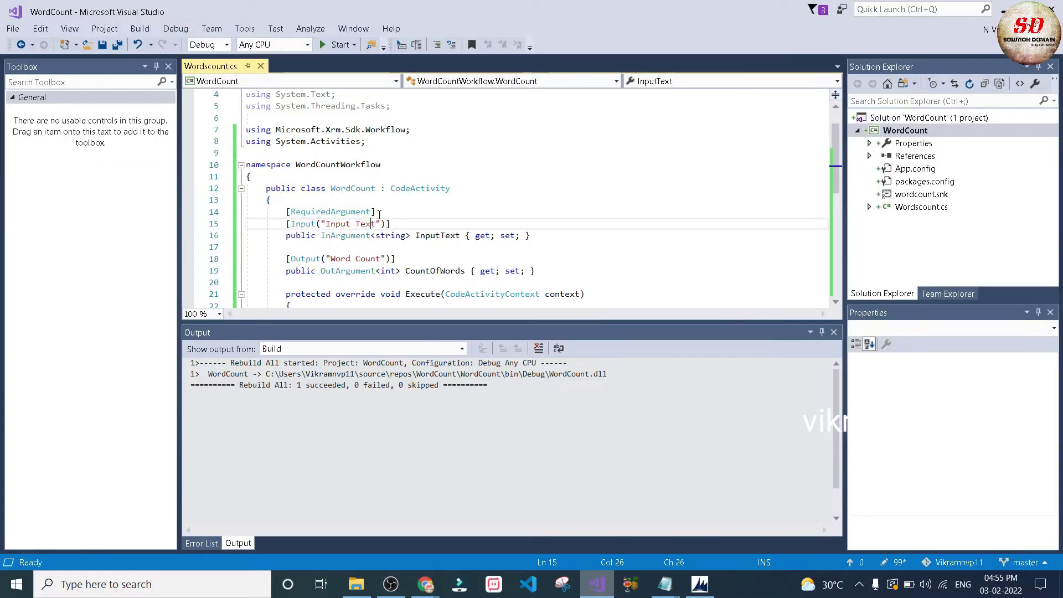
click(288, 213)
drag(287, 213, 352, 217)
key(alt+Tab)
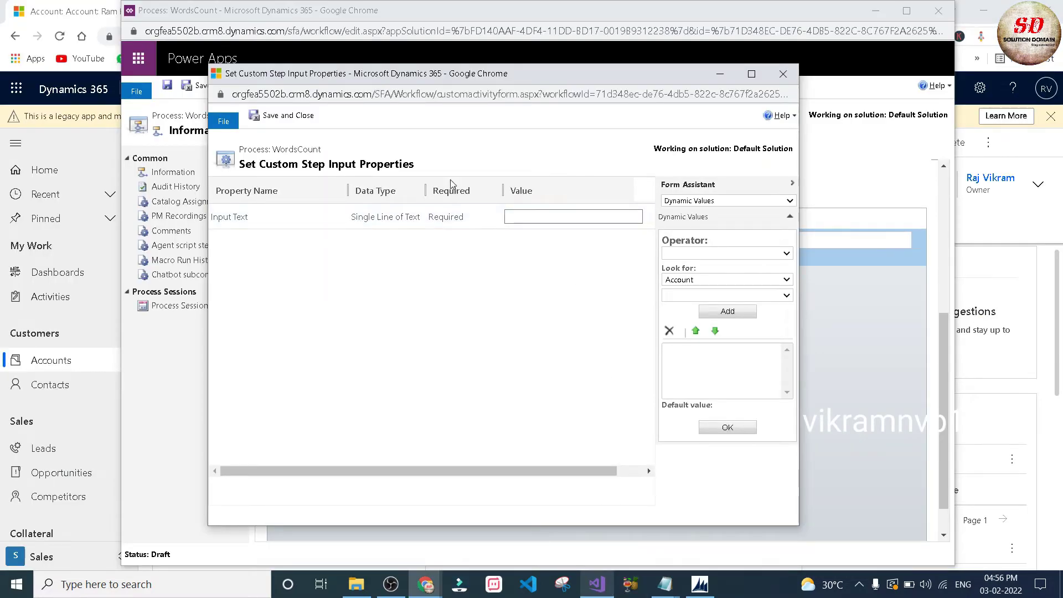
Set Input Text to the Account's Account Name, then save and close.
click(515, 216)
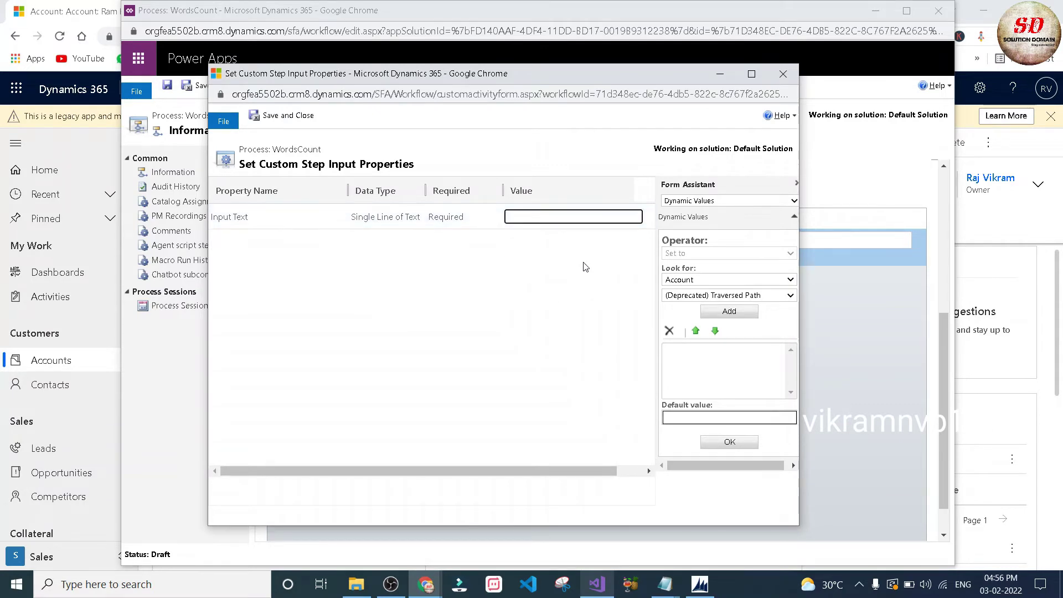
click(521, 215)
click(519, 215)
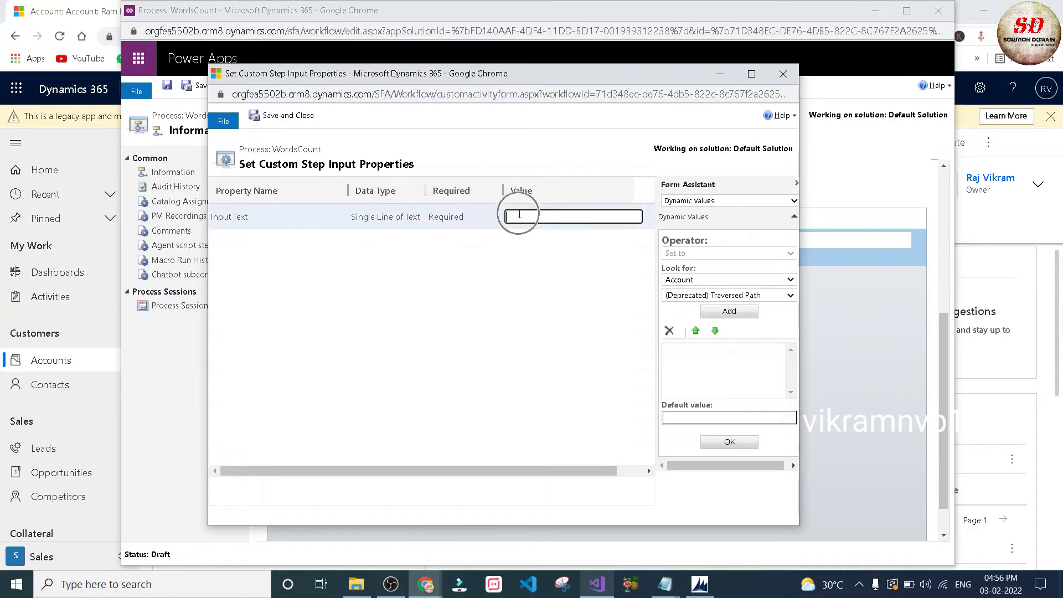
click(677, 298)
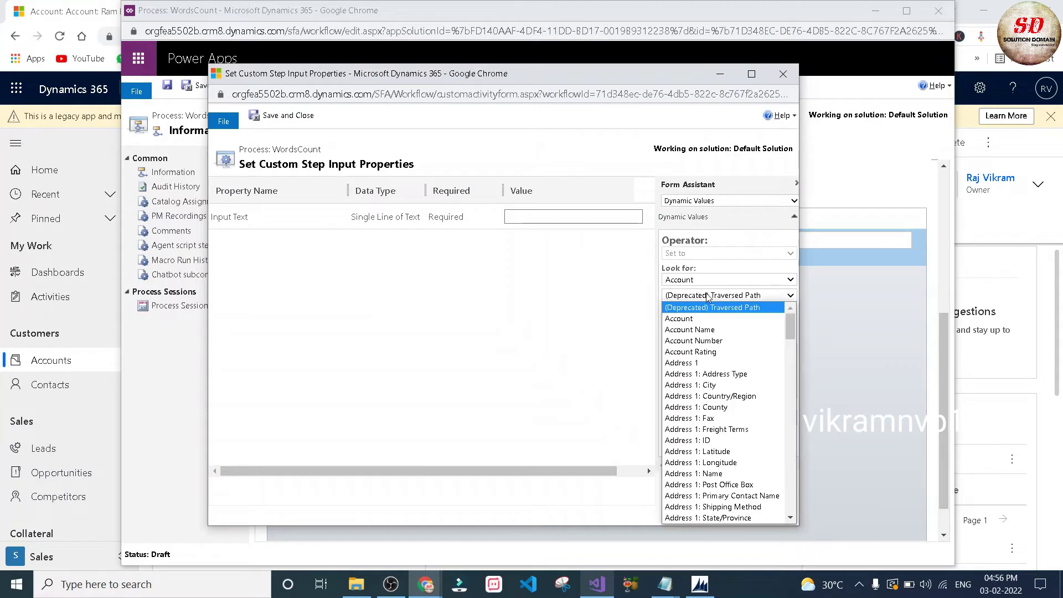
click(695, 331)
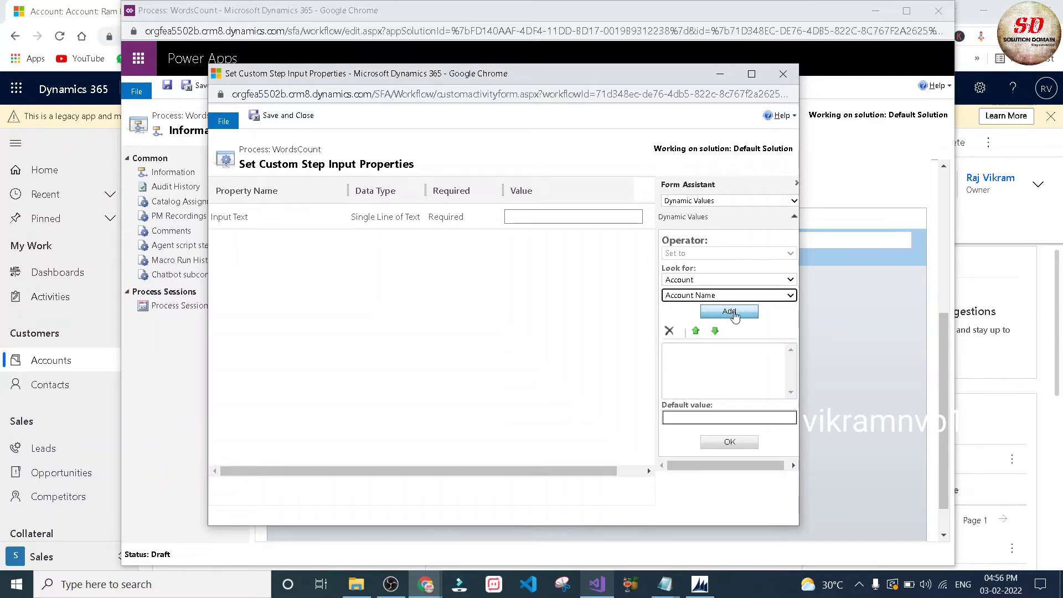
click(731, 310)
click(714, 443)
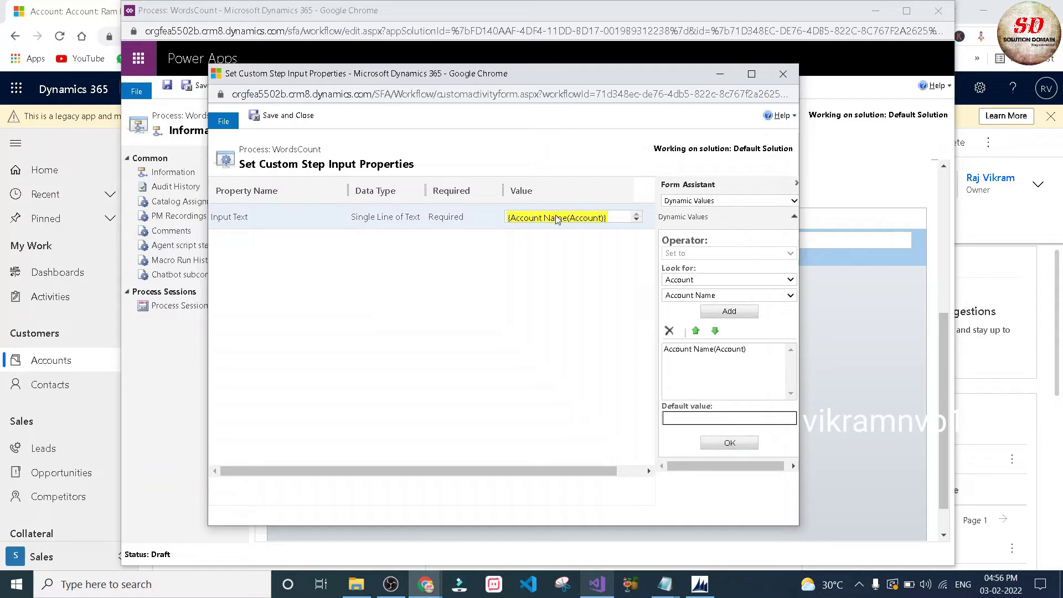
click(287, 119)
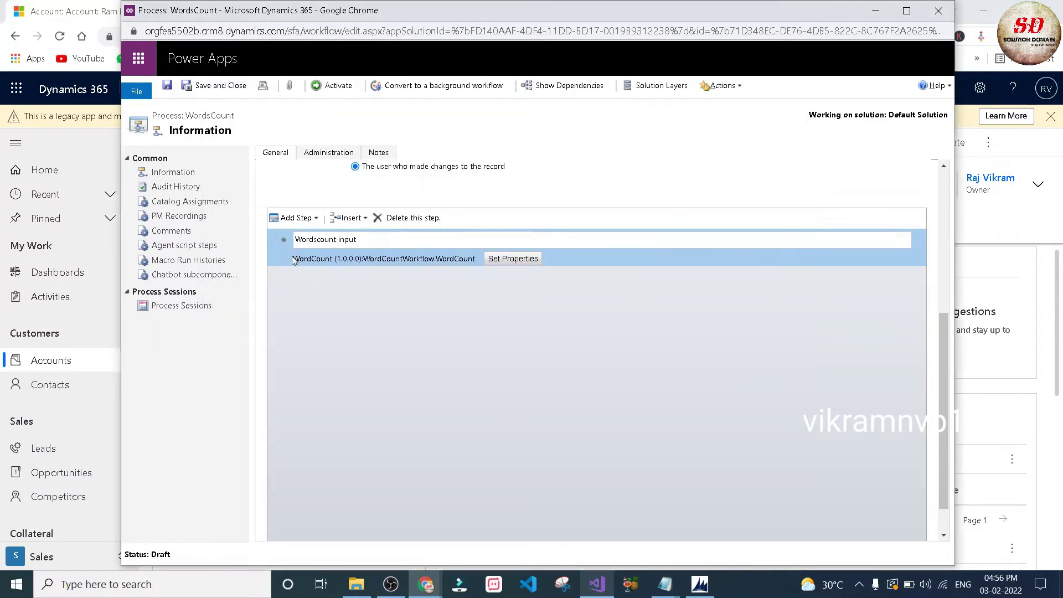
Add an Update Account step described 'Update output' and open its properties.
click(314, 220)
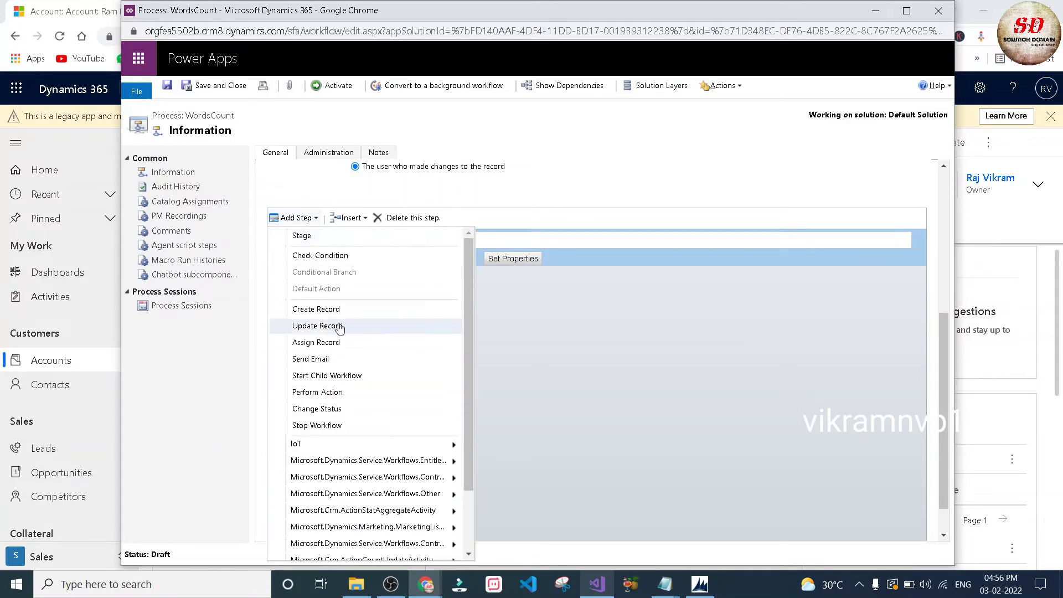
click(336, 332)
click(336, 333)
click(351, 297)
click(351, 296)
click(351, 296)
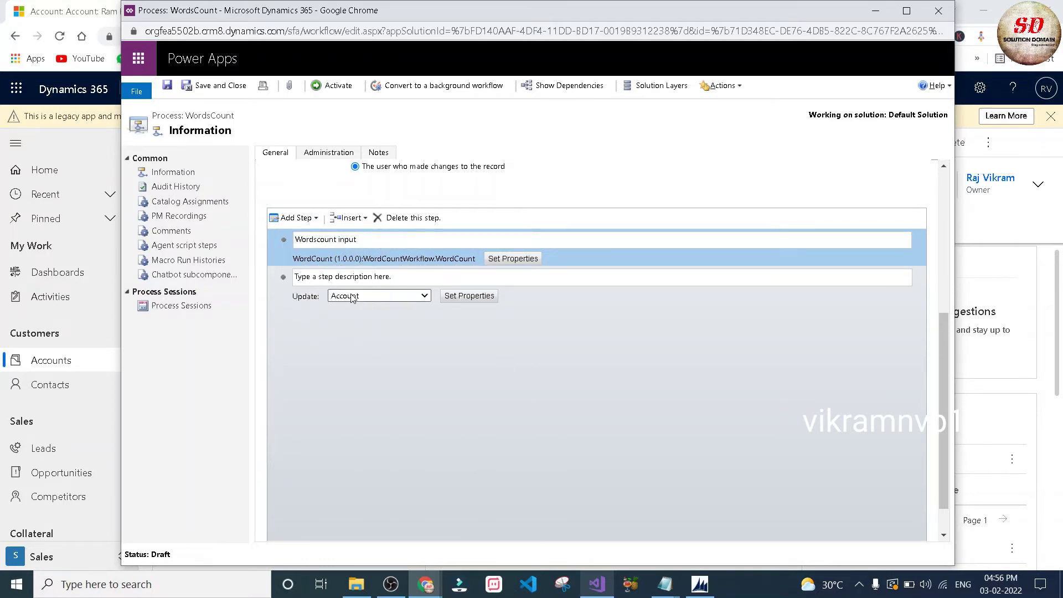
click(405, 277)
text(Update output)
click(467, 298)
click(468, 298)
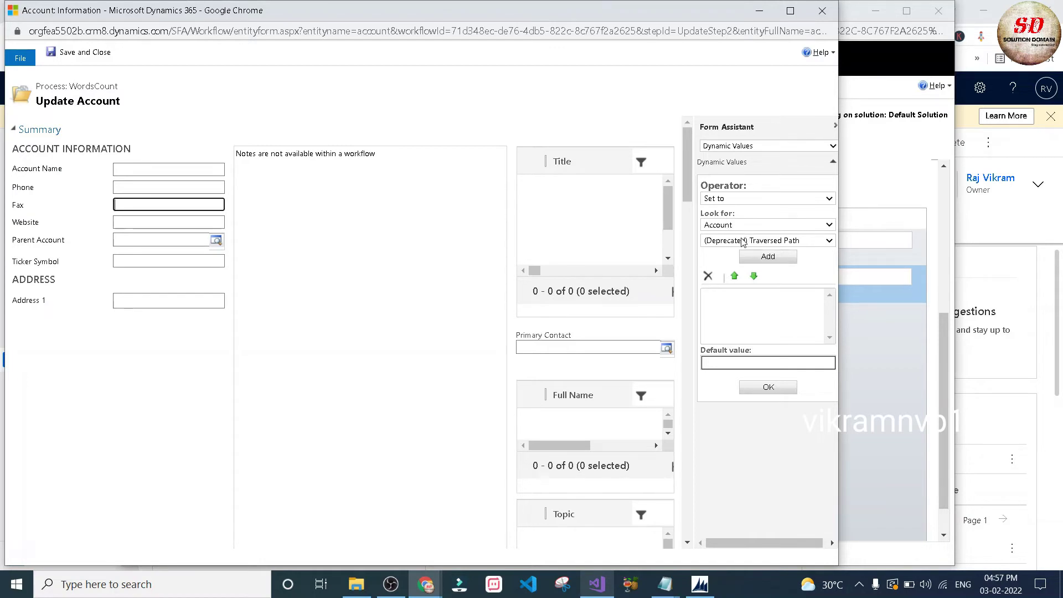
Set the Fax field to the Wordscount input step's Word Count output and save the update step.
click(742, 227)
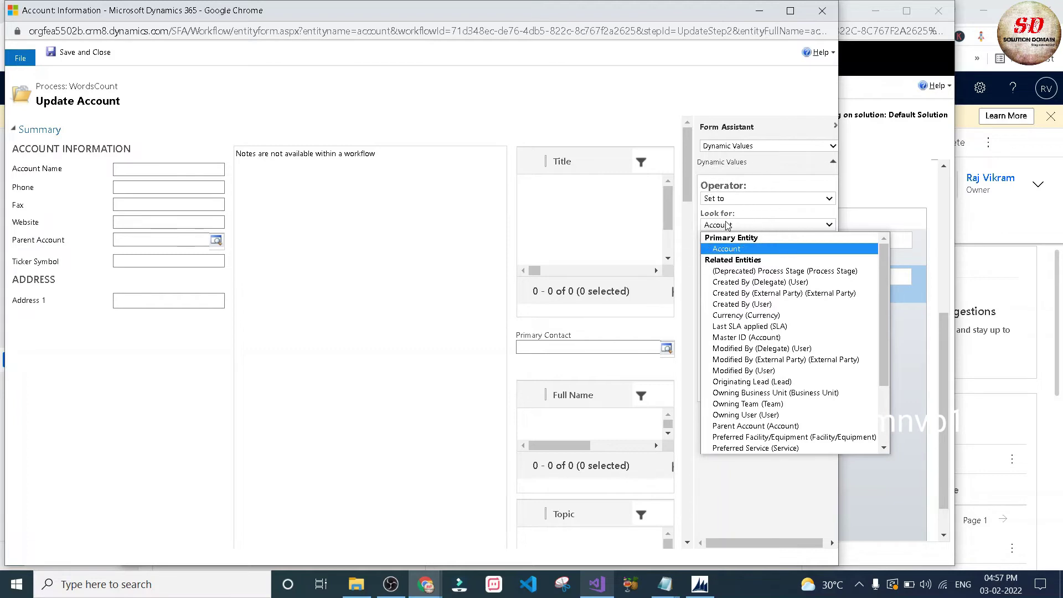
drag(879, 264, 880, 334)
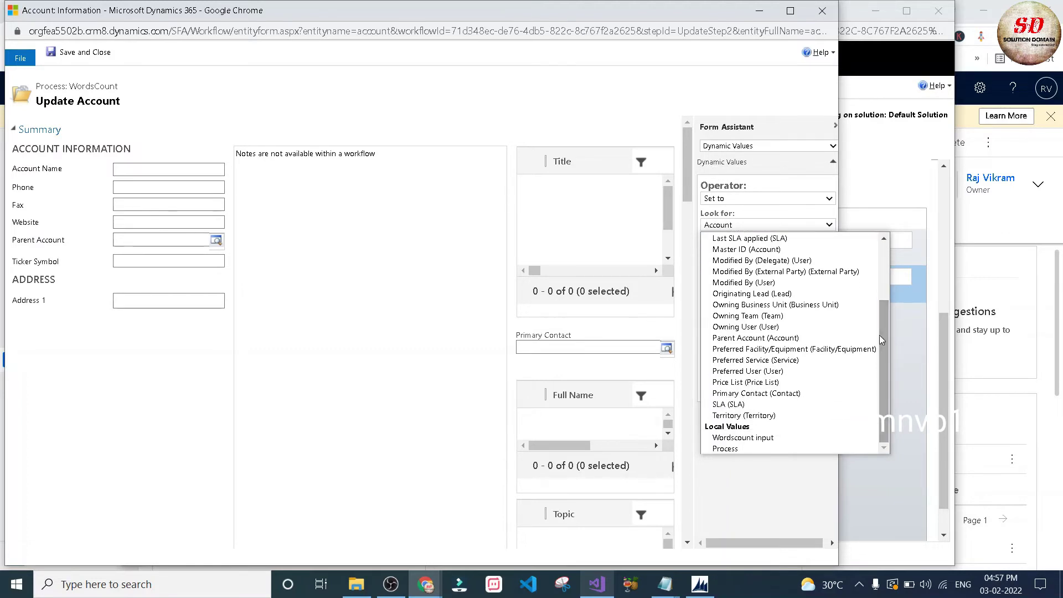
click(757, 438)
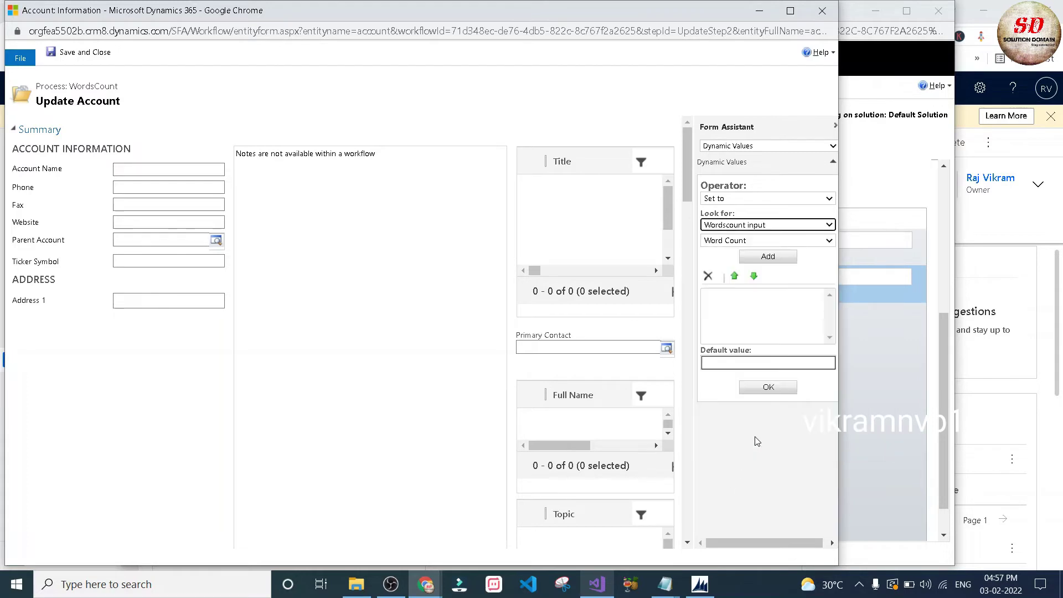
click(717, 242)
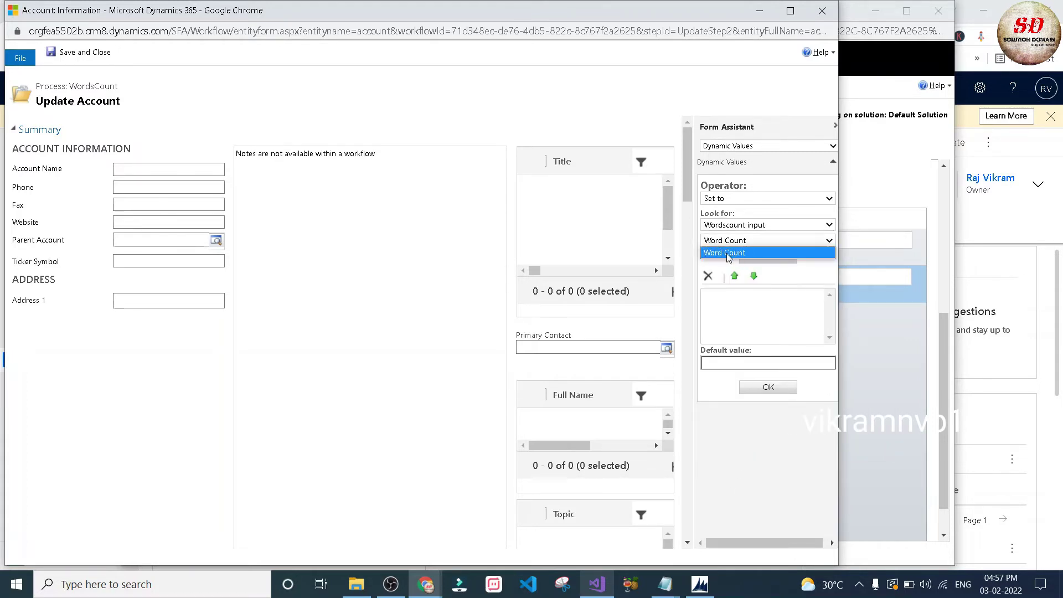
click(729, 255)
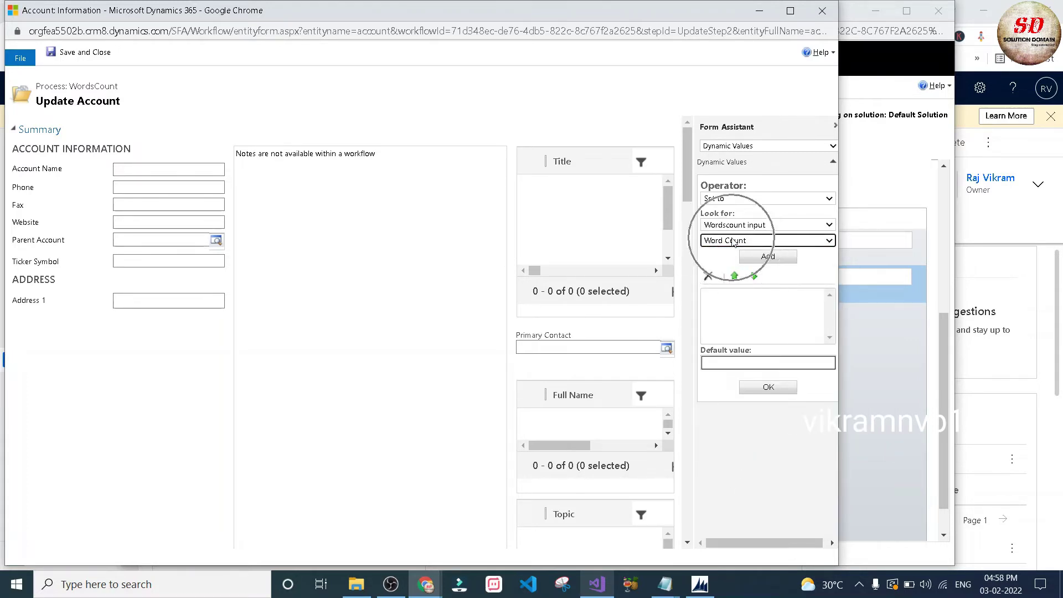
click(767, 256)
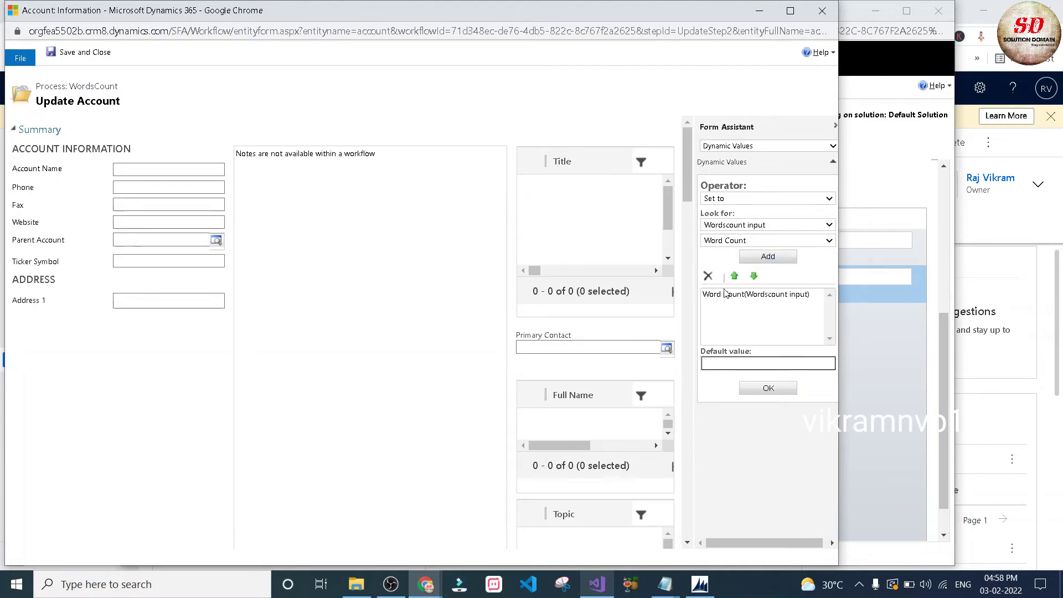
click(760, 389)
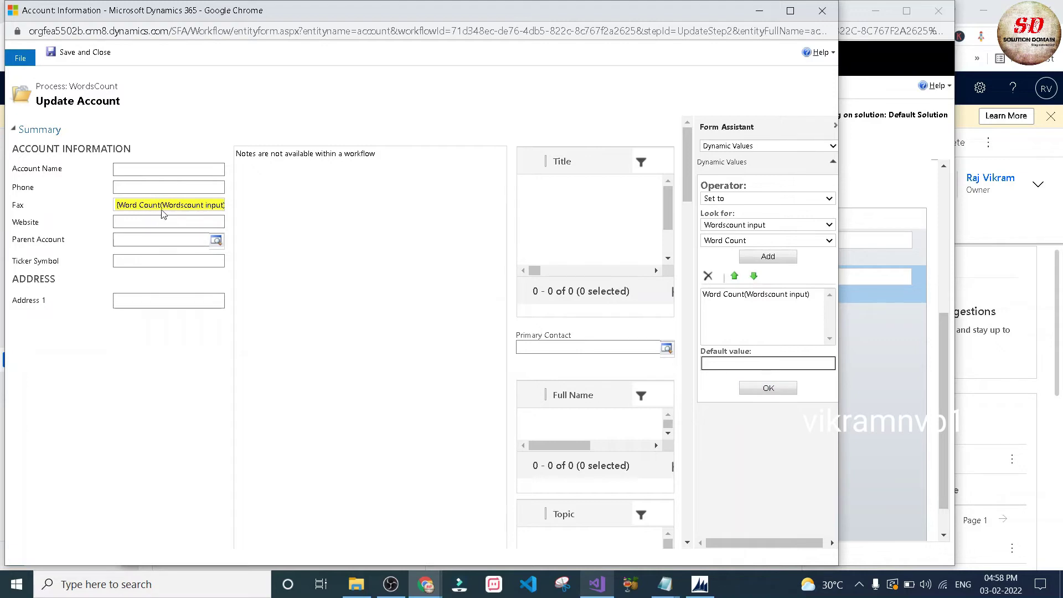
click(84, 56)
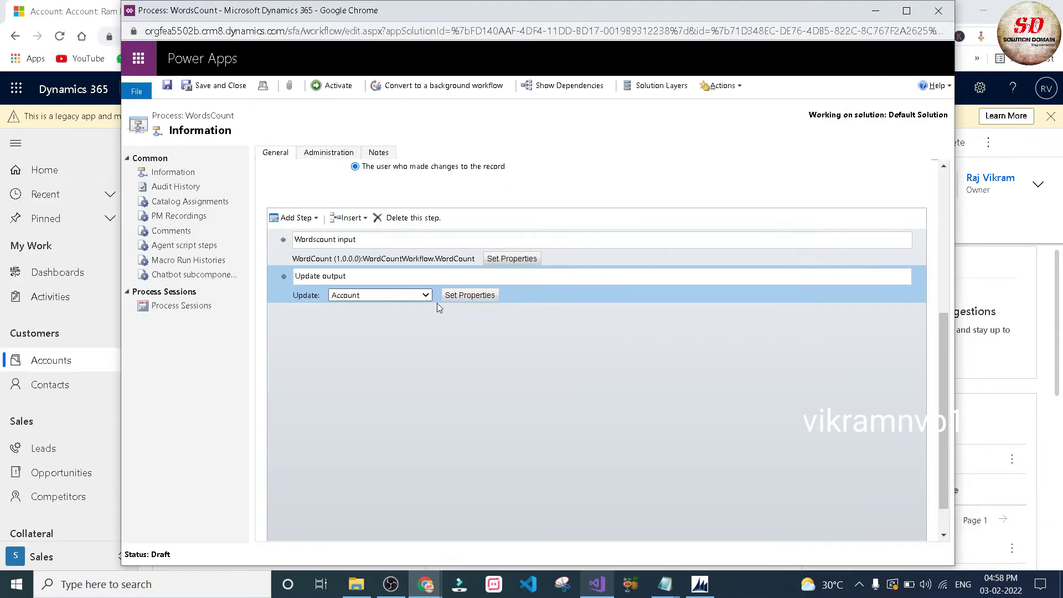
Activate the WordsCount workflow process and confirm the activation.
scroll(497, 325, up, 5)
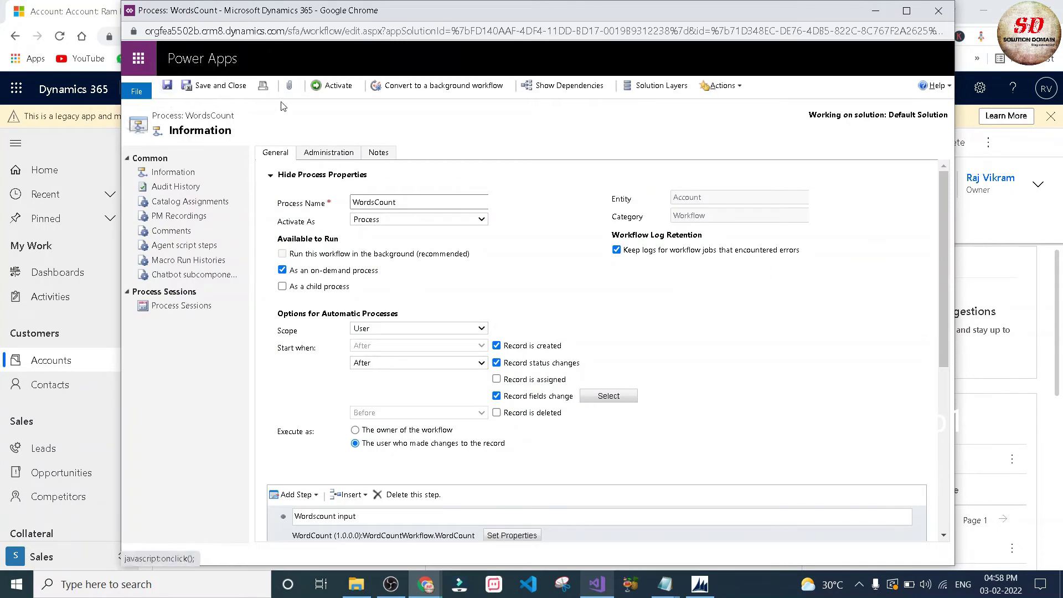
click(332, 89)
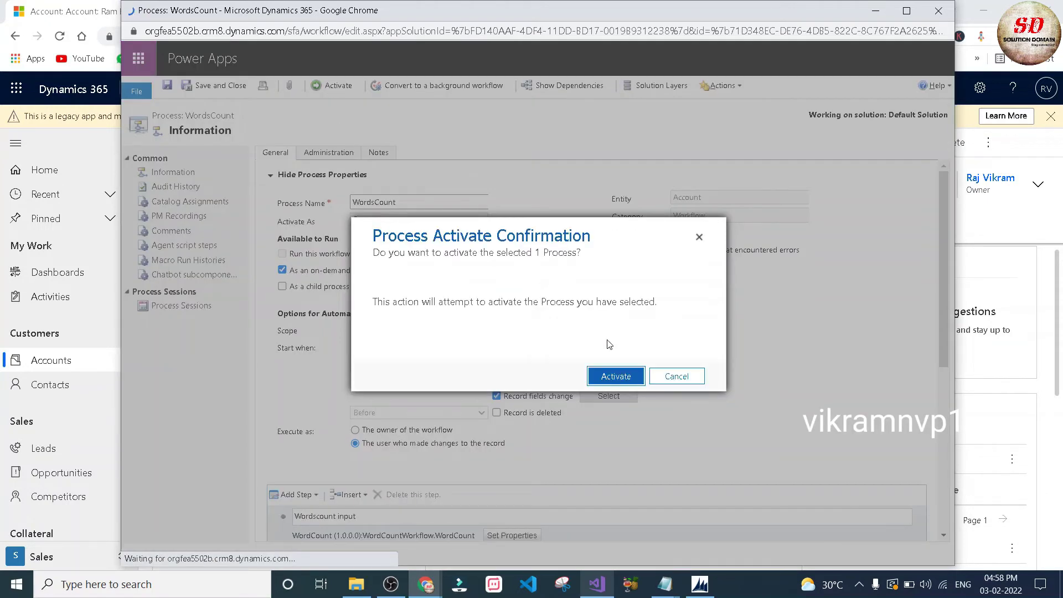
click(609, 378)
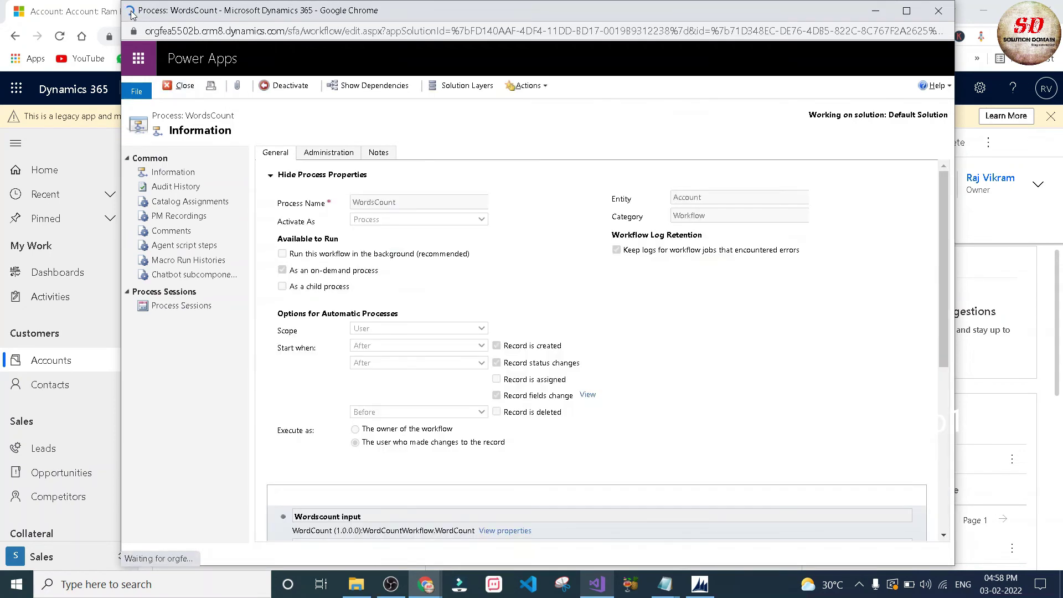
Close the process editor and refresh the Default Solution's Processes list.
click(185, 87)
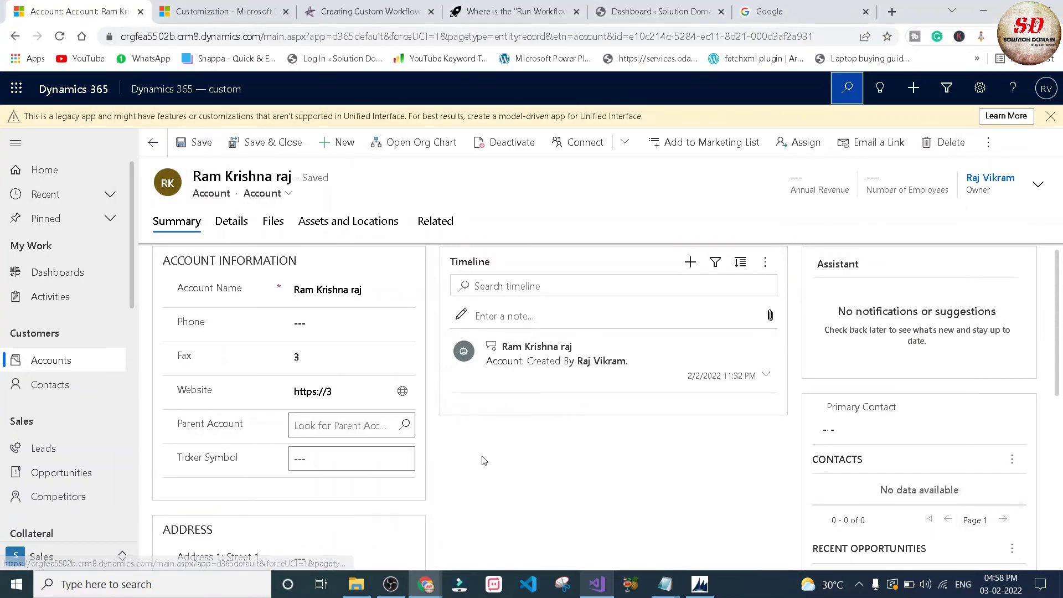
mouse_move(429, 586)
click(486, 540)
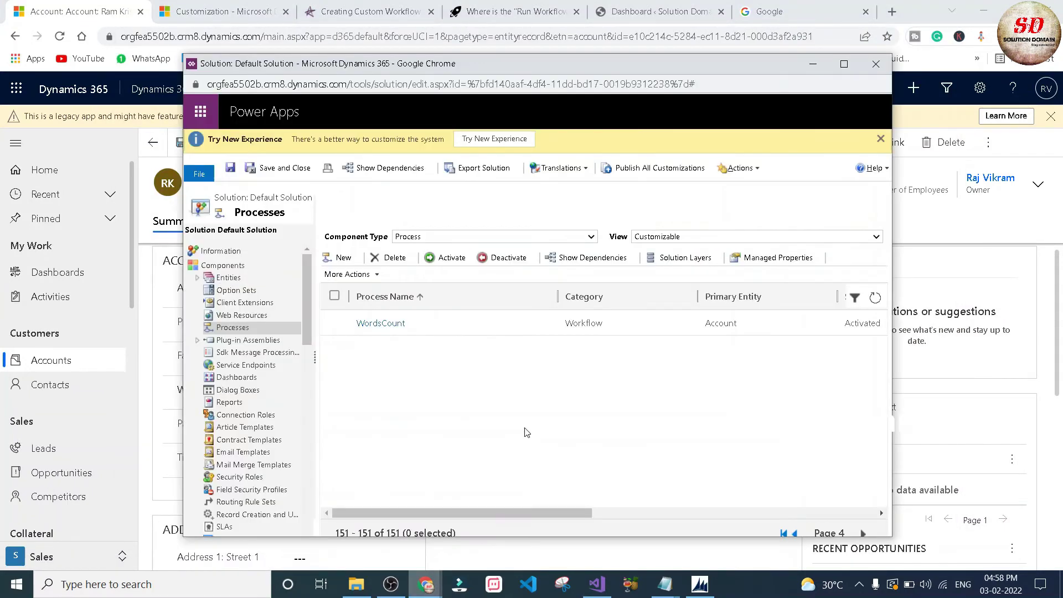
mouse_move(527, 514)
mouse_down()
mouse_move(580, 514)
mouse_move(506, 517)
mouse_up()
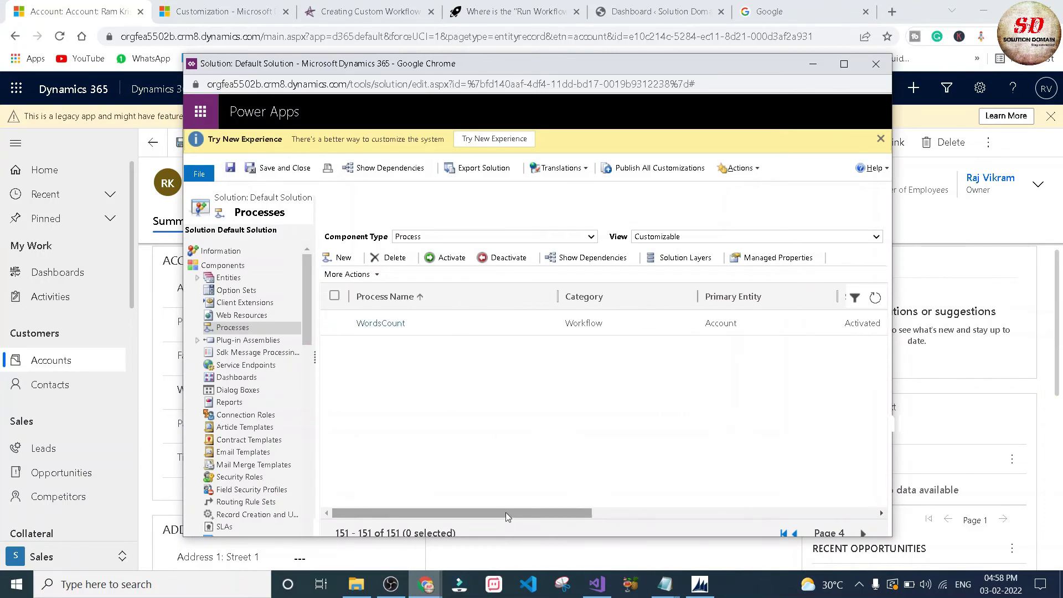
click(875, 299)
click(876, 299)
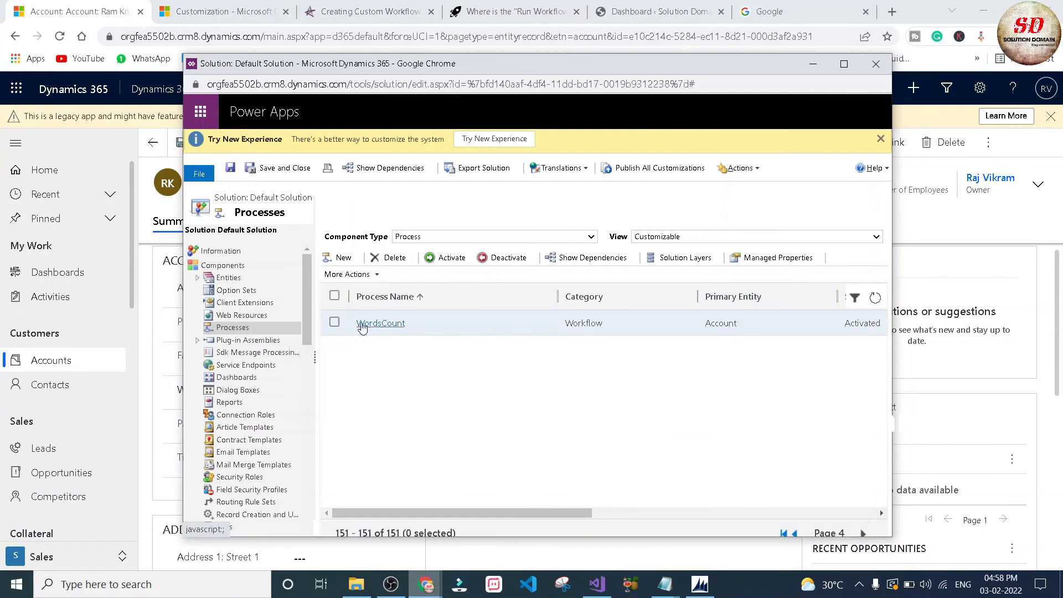
Activate WordsCount from the Processes list and verify its status reads Activated.
click(335, 323)
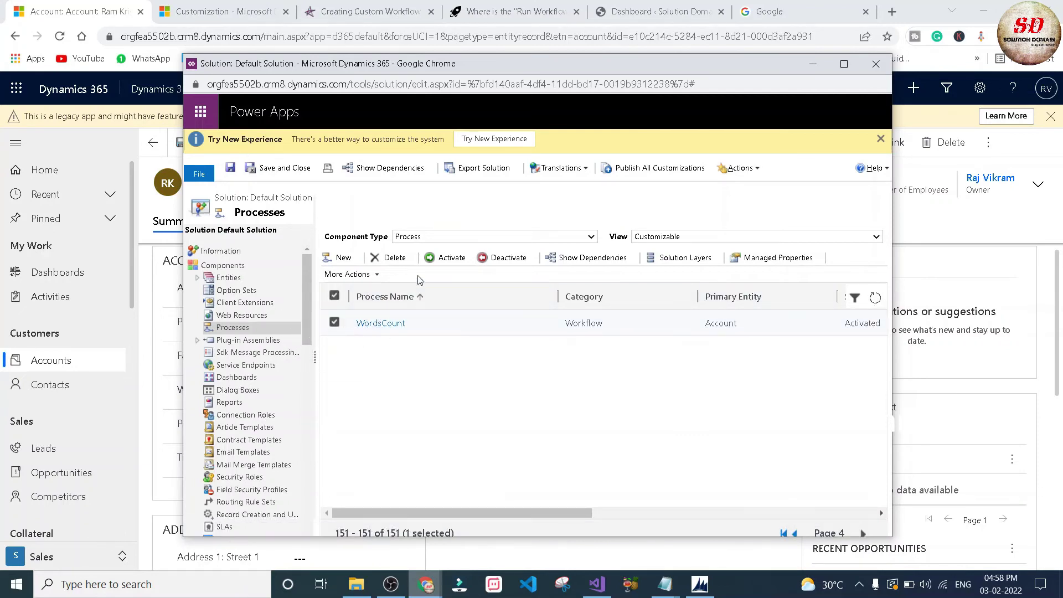
click(449, 261)
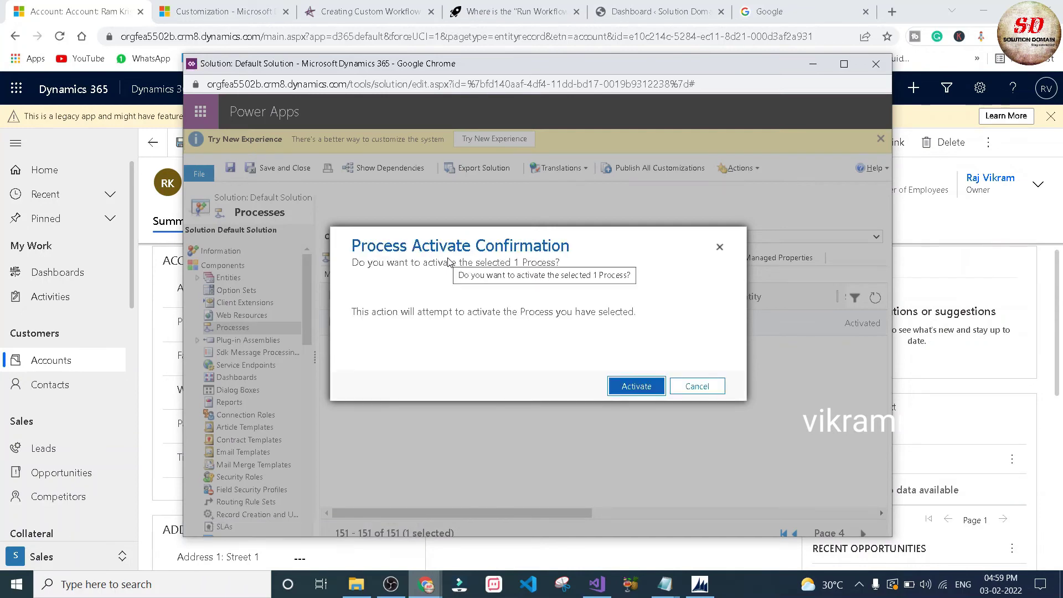
click(633, 387)
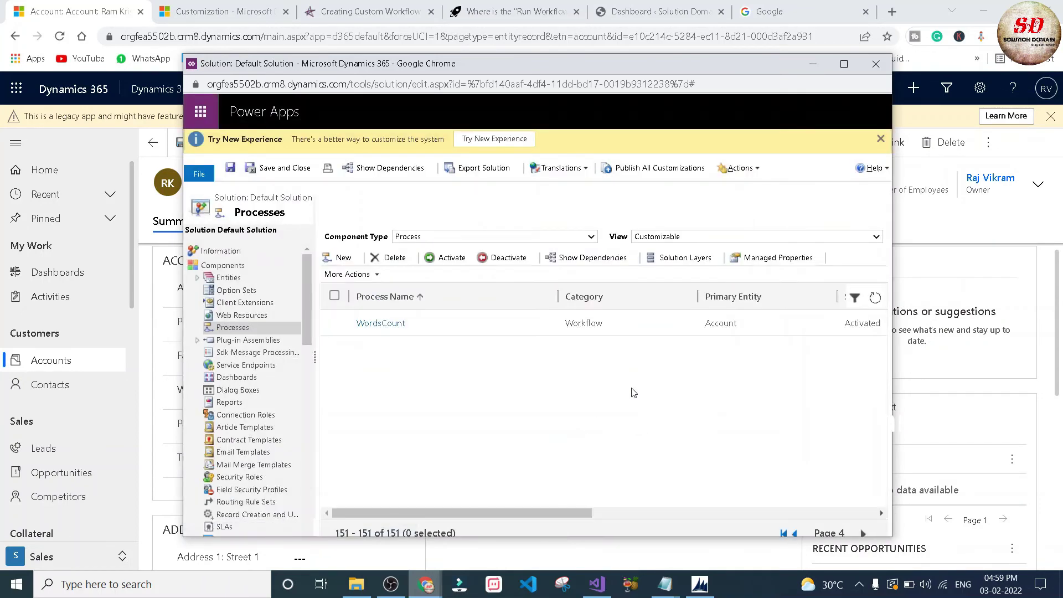
drag(548, 514, 737, 525)
click(454, 327)
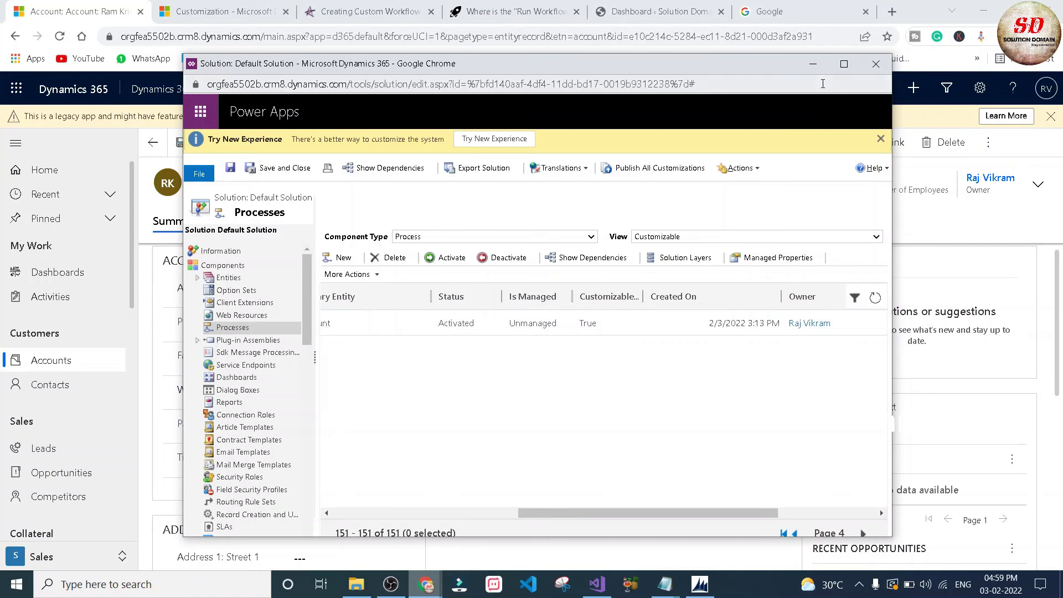
Close the solution window and reload the account form to view its Fax value.
click(813, 64)
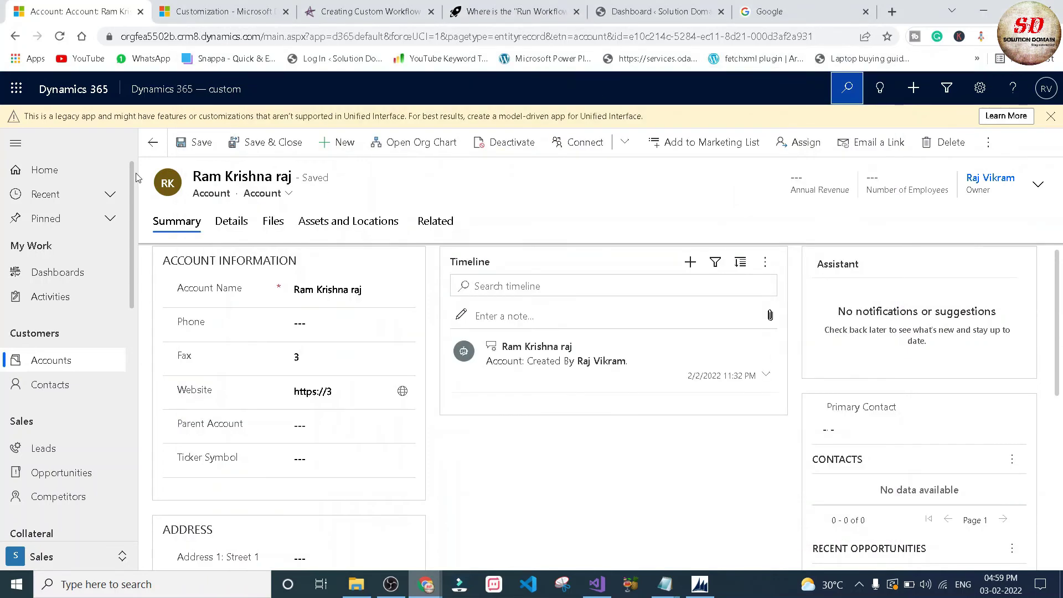
click(59, 37)
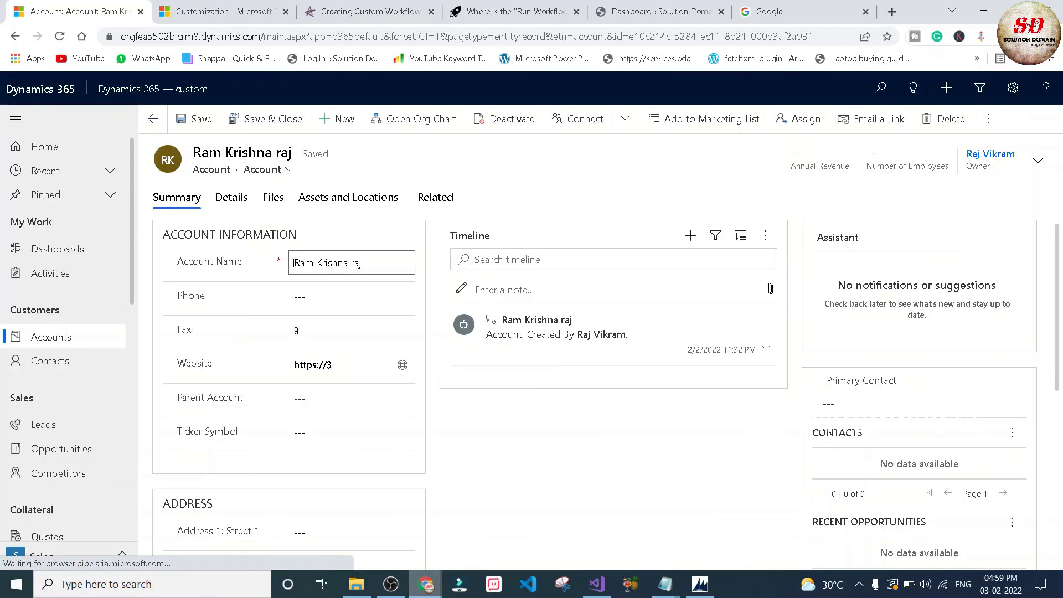
click(307, 330)
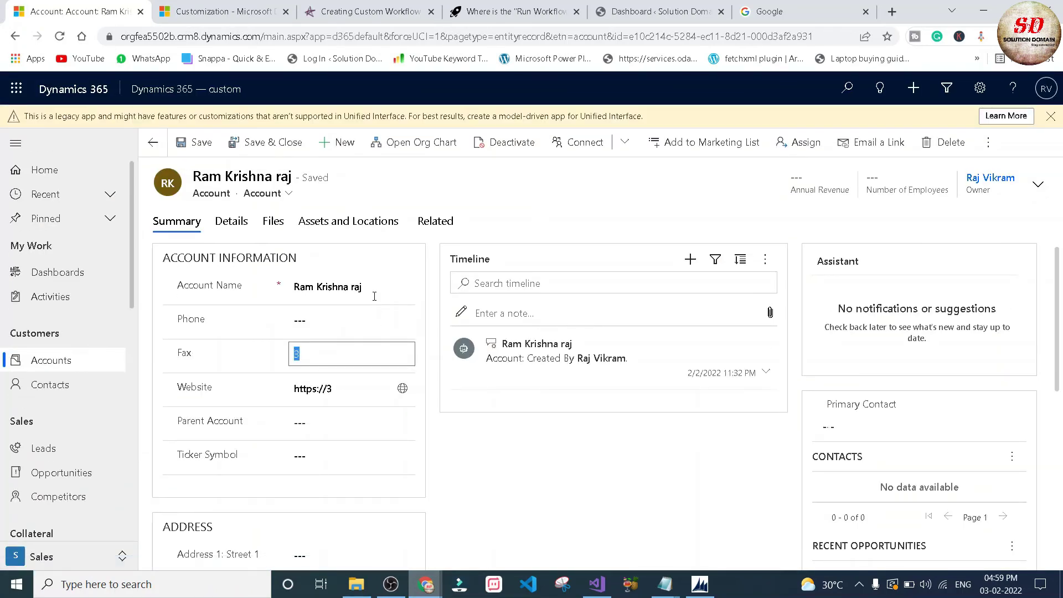
Replace the Account Name with a one-word name and save the account.
drag(374, 292, 287, 292)
key(BackSpace)
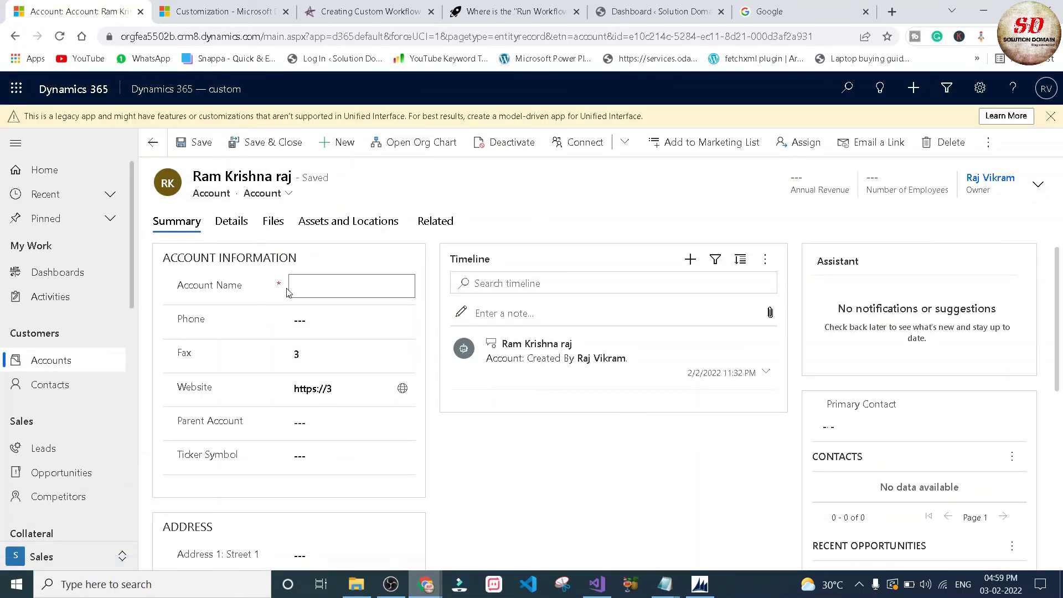
text(Kris)
key(shift+Left)
key(shift+Left)
key(shift+Left)
key(shift+Left)
key(shift+Left)
key(shift+Left)
key(shift+Left)
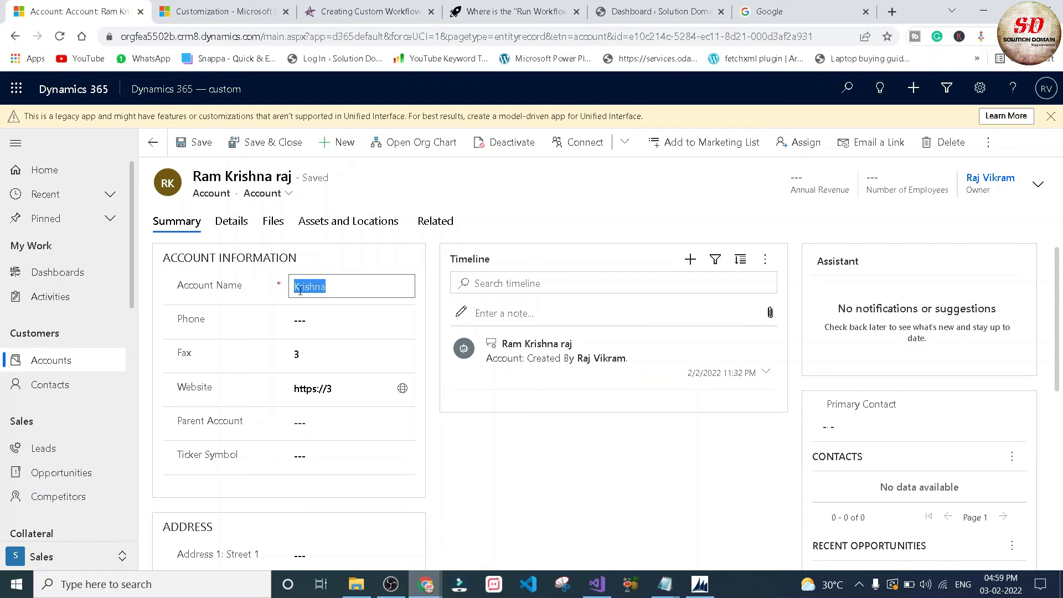
click(204, 143)
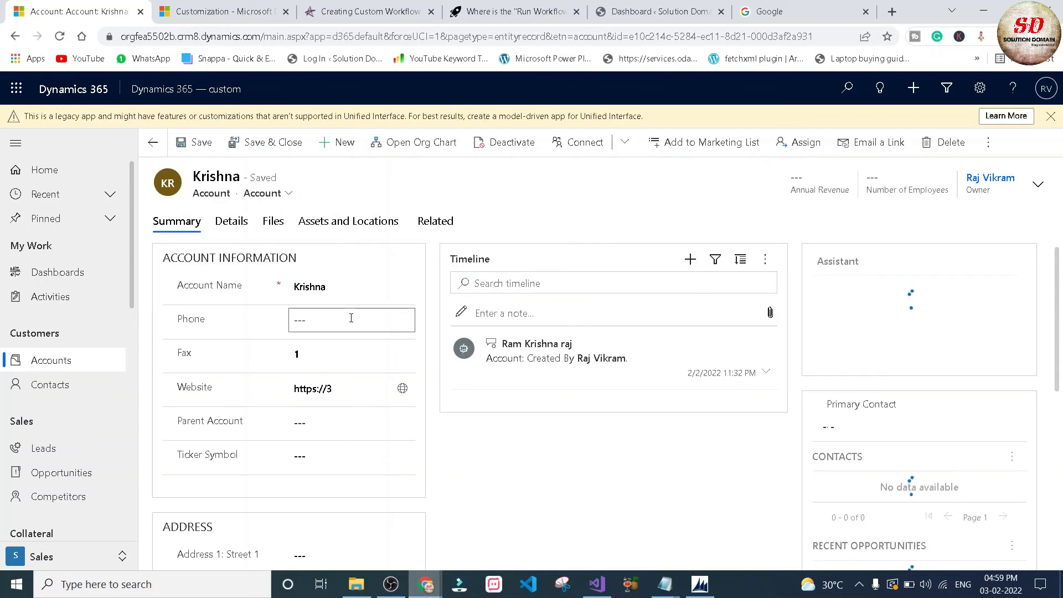
Append a second word to the Account Name and save, after seeing Fax reads 1.
click(347, 353)
drag(346, 354, 293, 355)
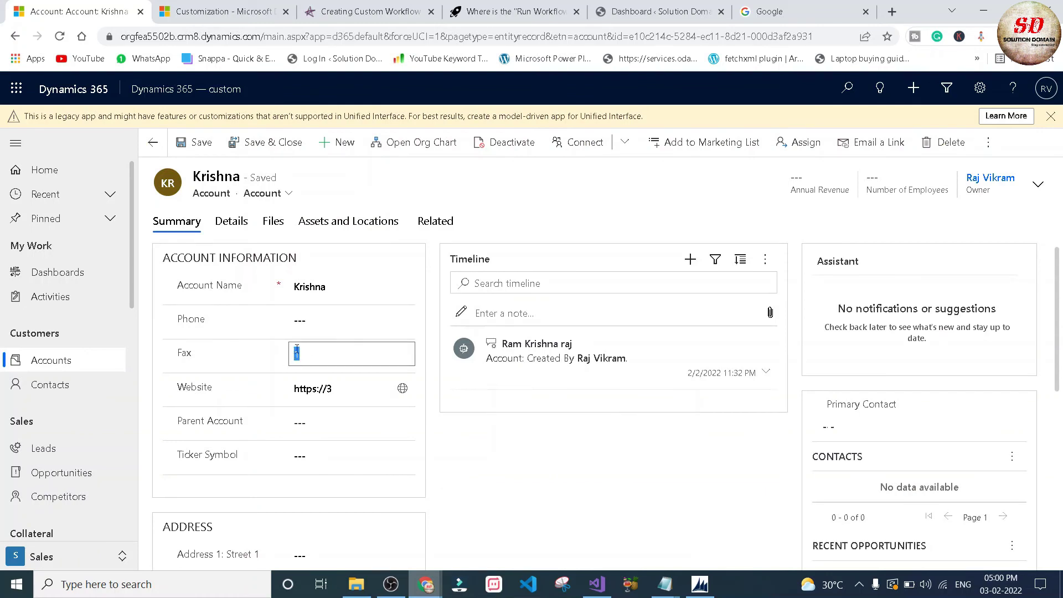
click(346, 291)
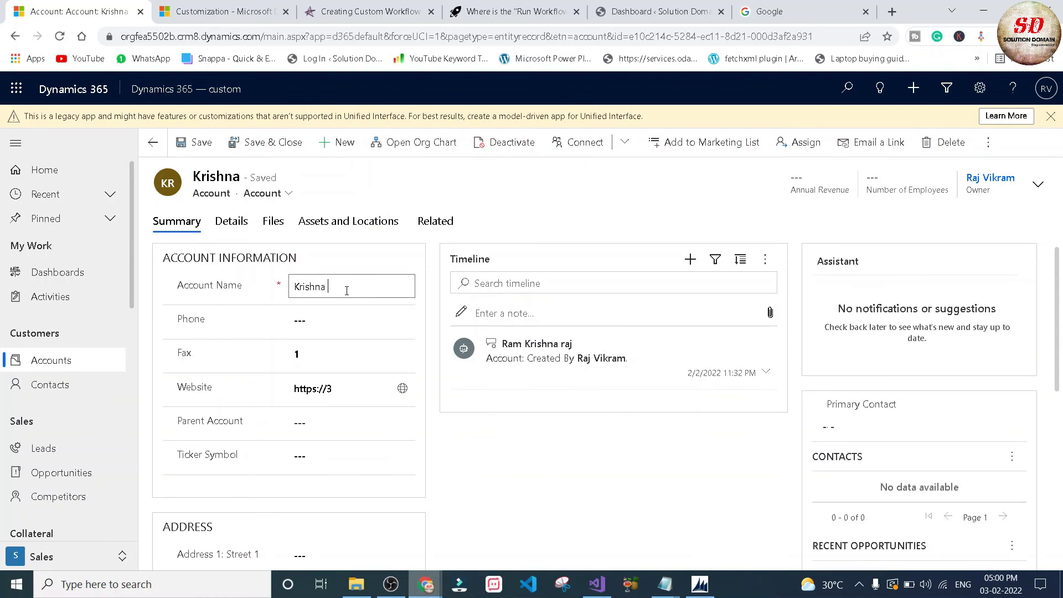
text(raju)
drag(347, 290, 290, 281)
drag(353, 288, 278, 289)
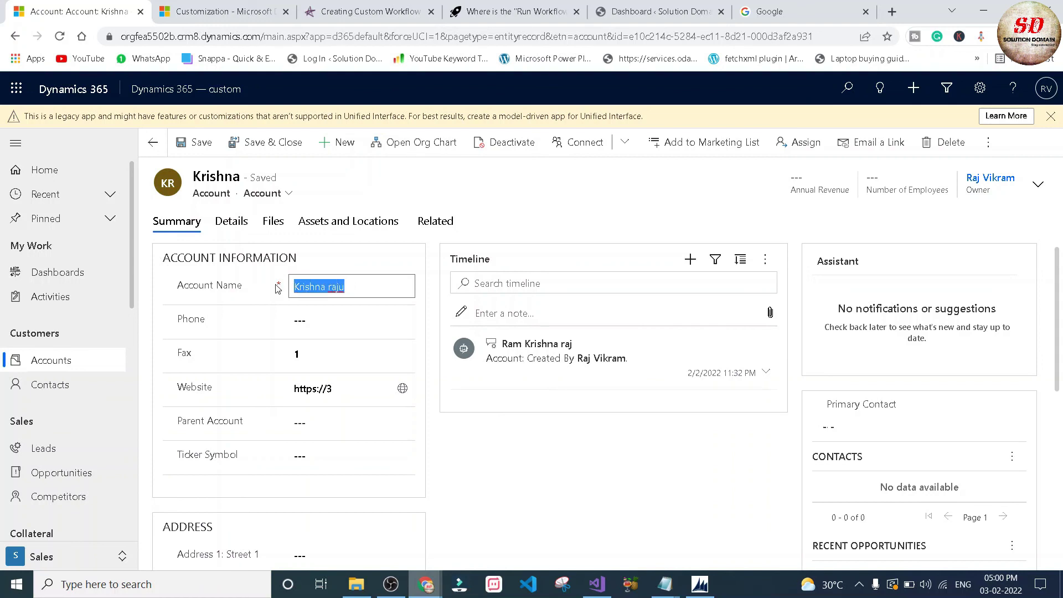
click(201, 146)
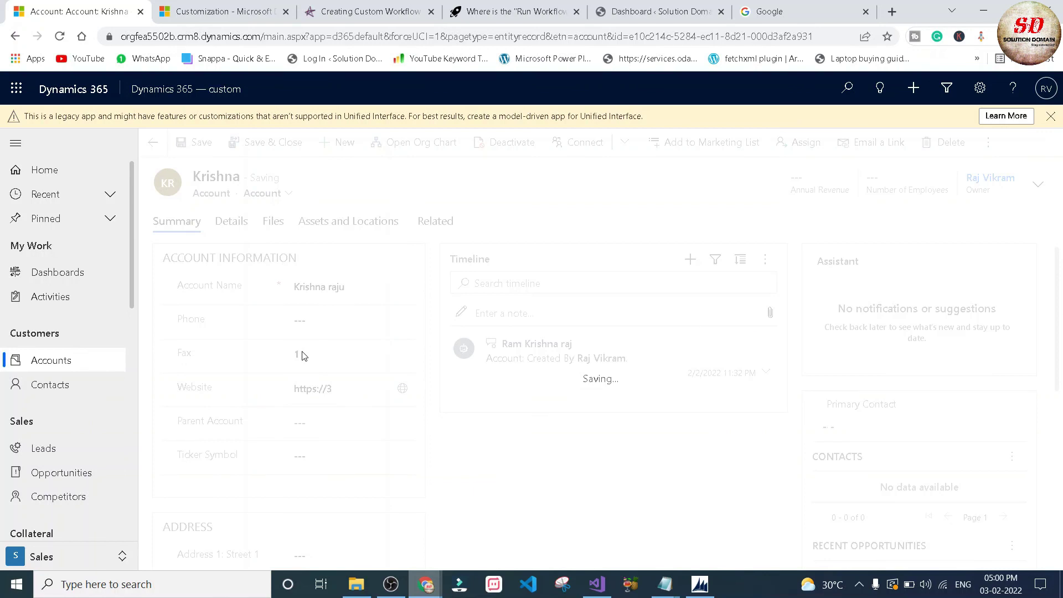
Confirm Fax reads 2, append a third word, save, and confirm Fax reads 3.
click(308, 357)
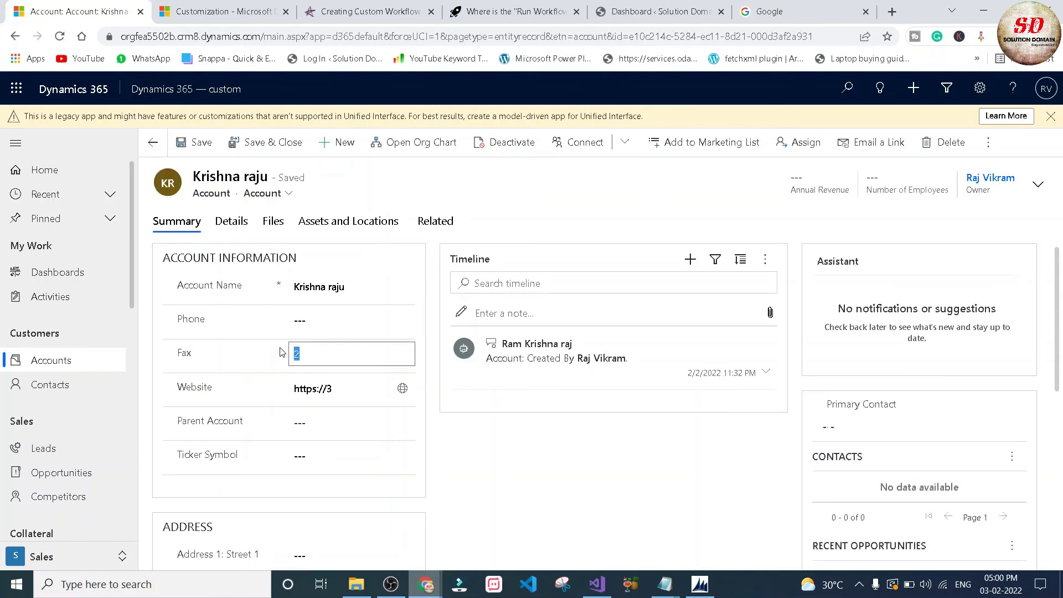
click(382, 291)
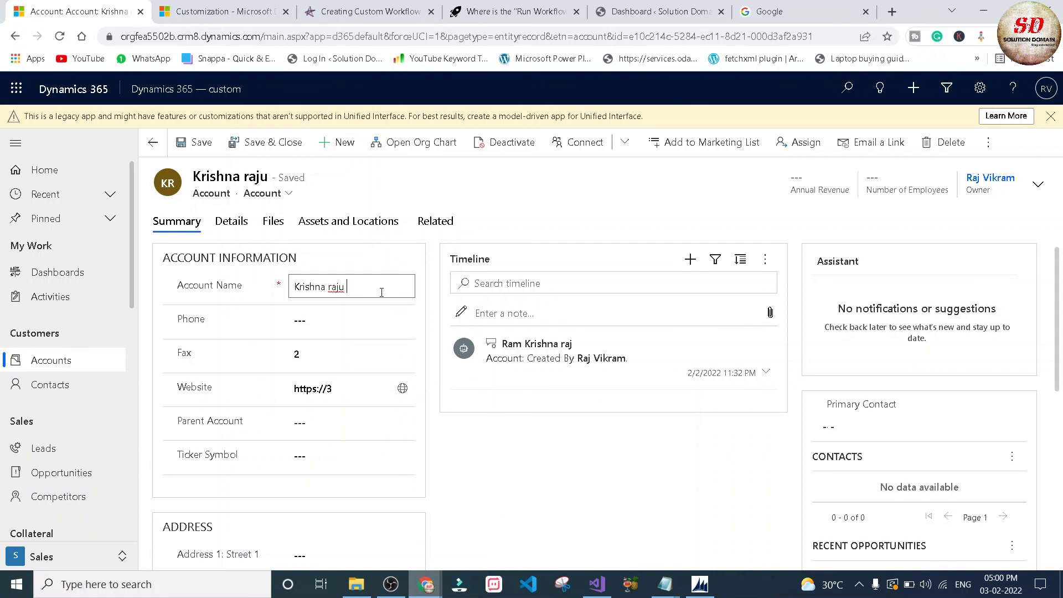
text(ramu)
click(196, 143)
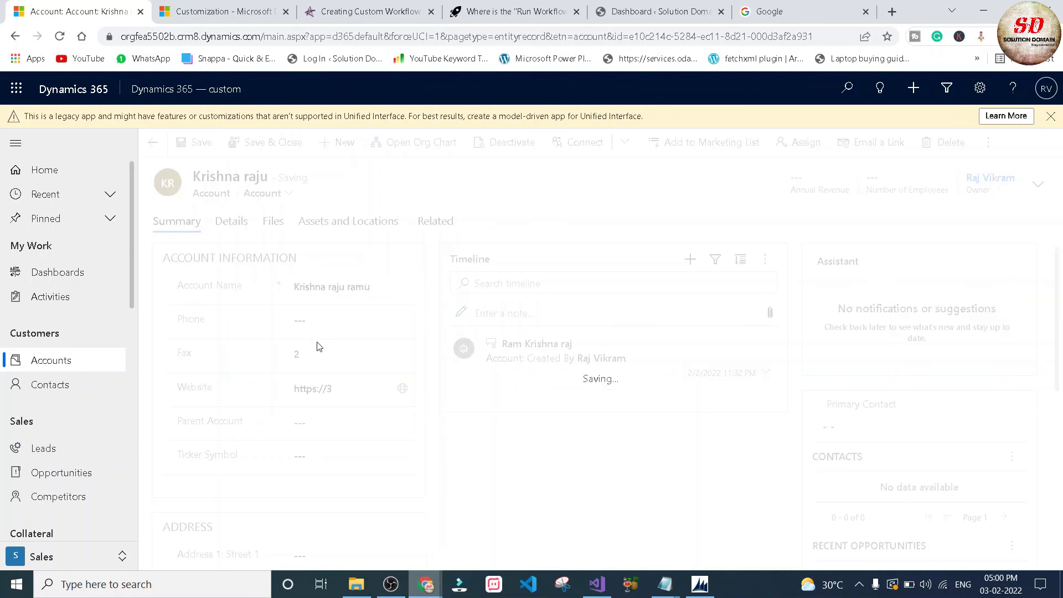
click(303, 354)
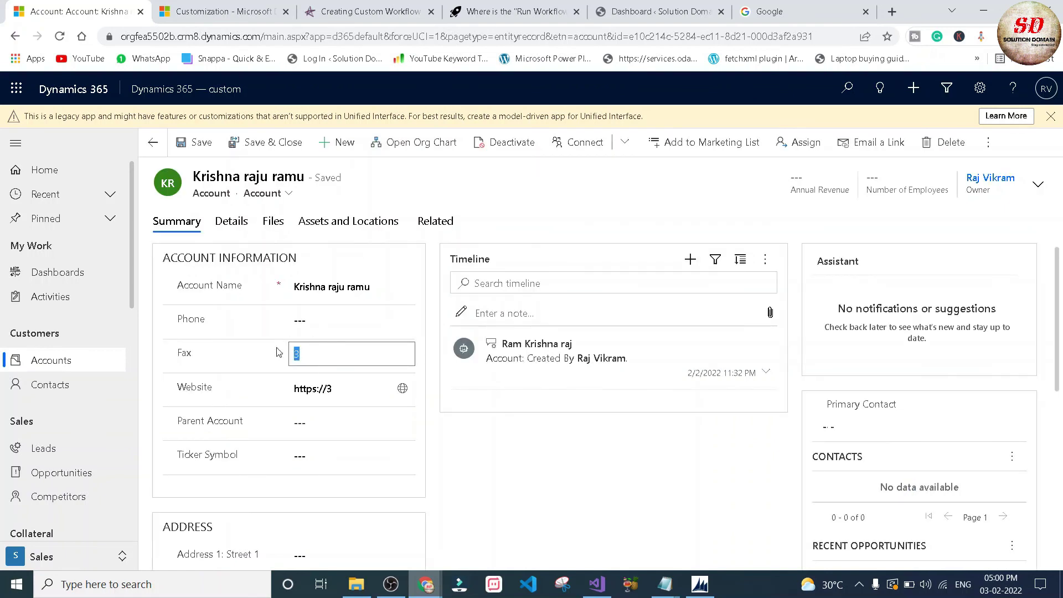